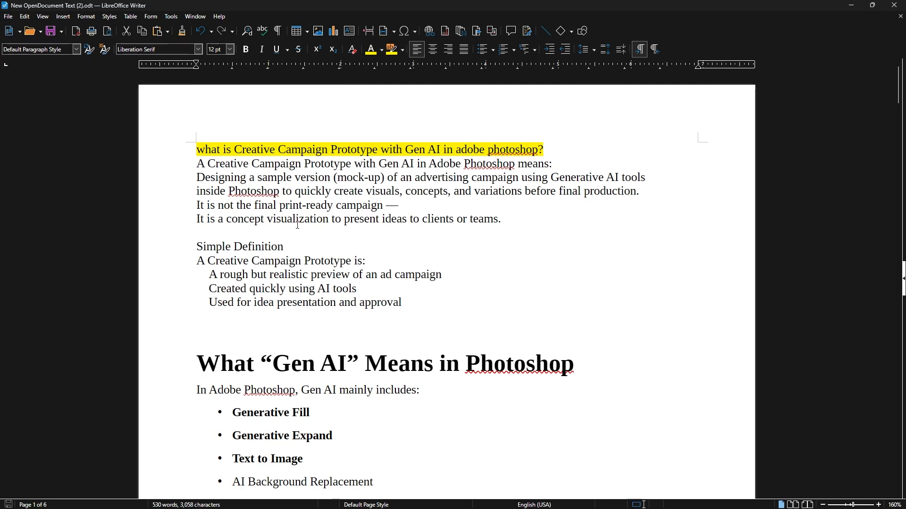
Read through the document's notes on creative campaign prototypes with Gen AI, down to the base document step
scroll(297, 225, "down", 1)
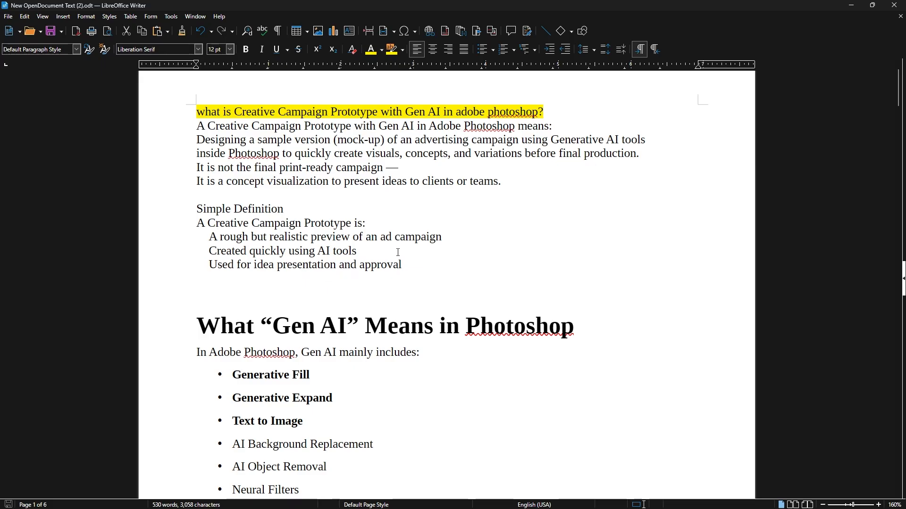
scroll(400, 196, "down", 3)
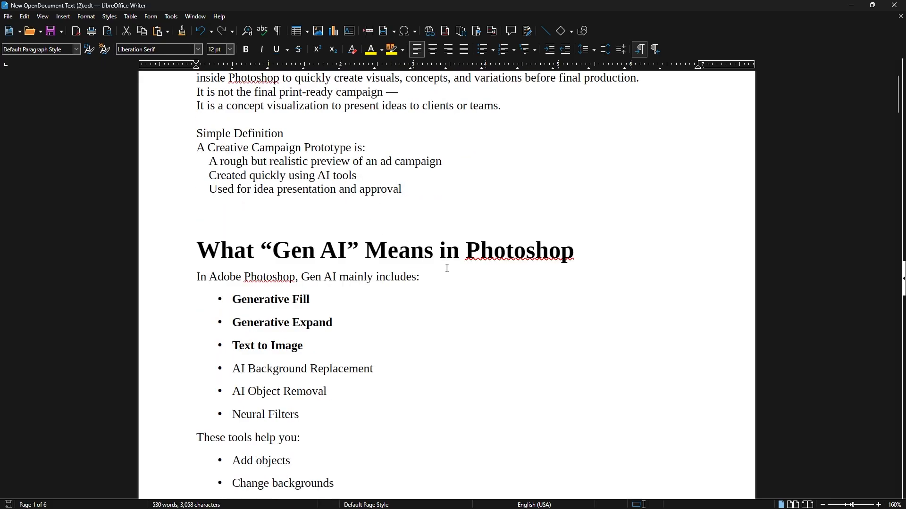
scroll(279, 329, "up", 3)
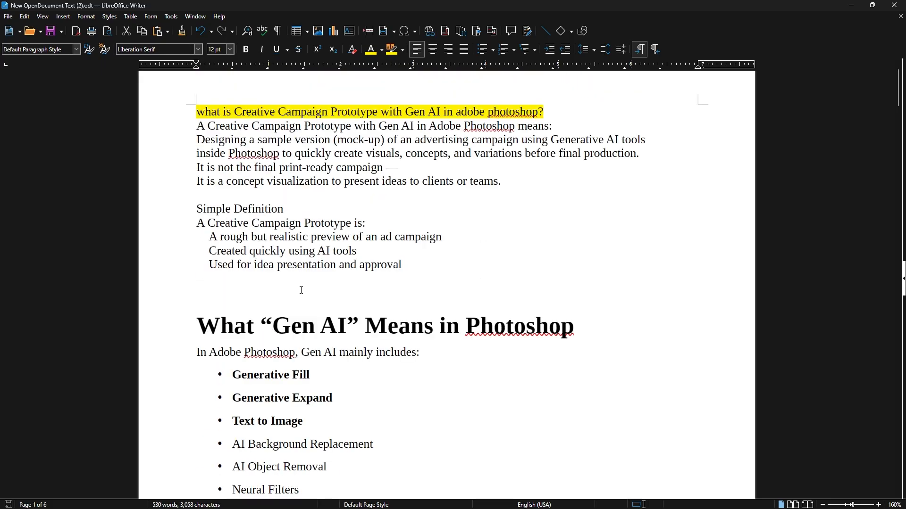
scroll(299, 289, "down", 2)
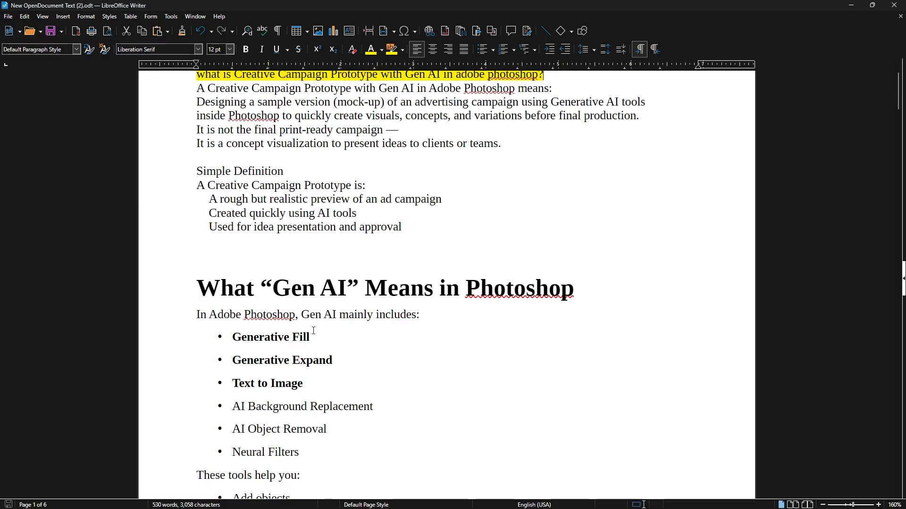
scroll(375, 290, "down", 5)
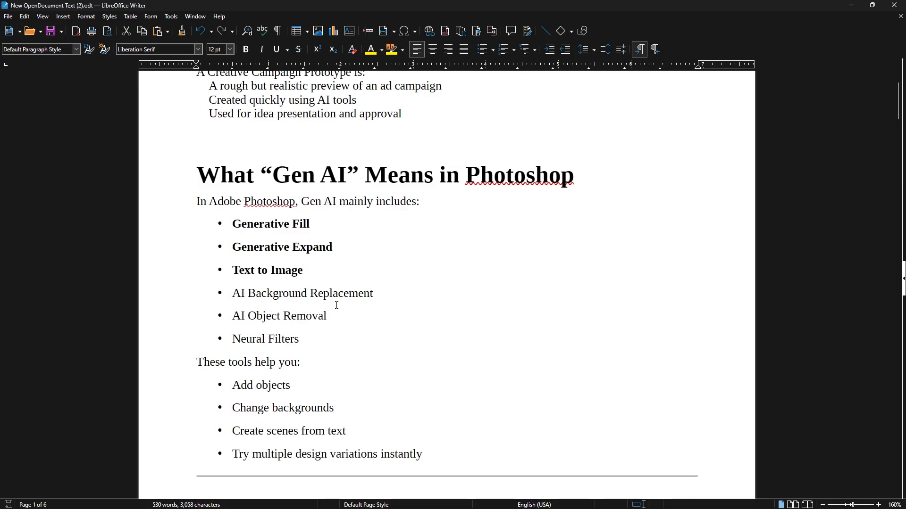
scroll(273, 270, "down", 1)
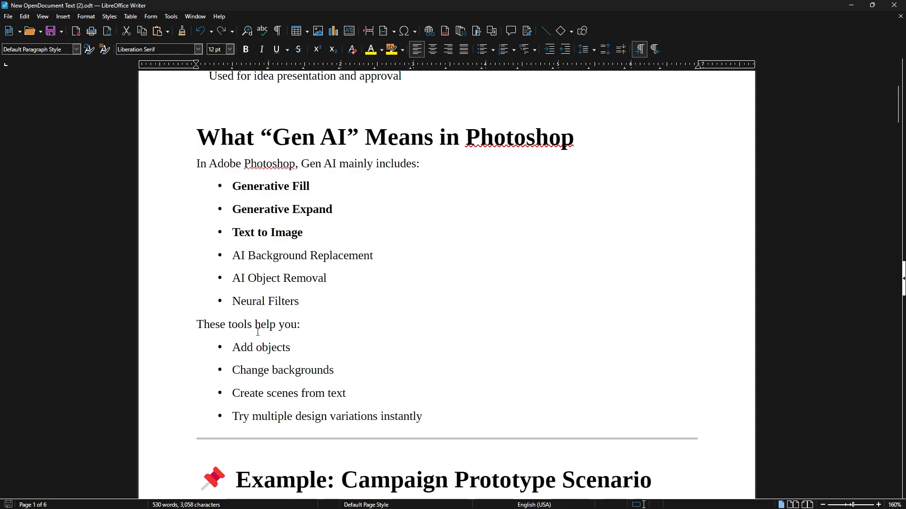
scroll(304, 295, "down", 1)
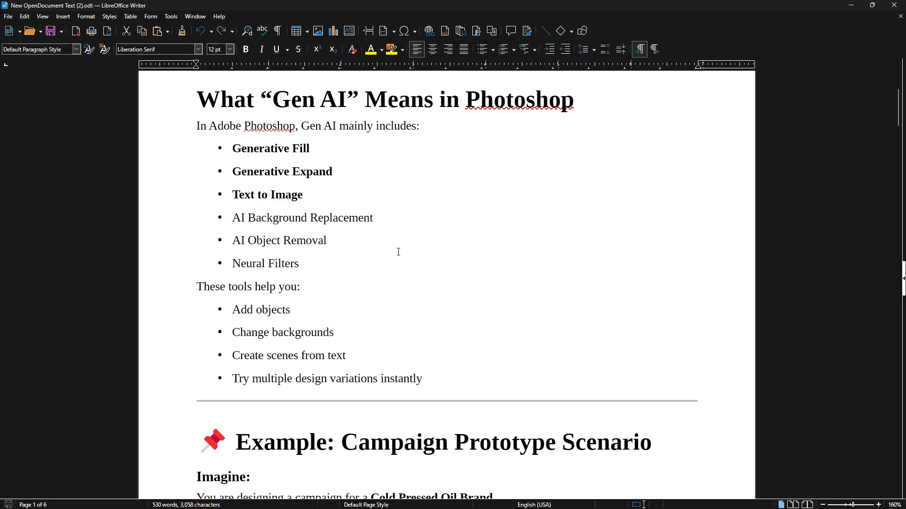
scroll(399, 250, "down", 6)
scroll(407, 255, "down", 1)
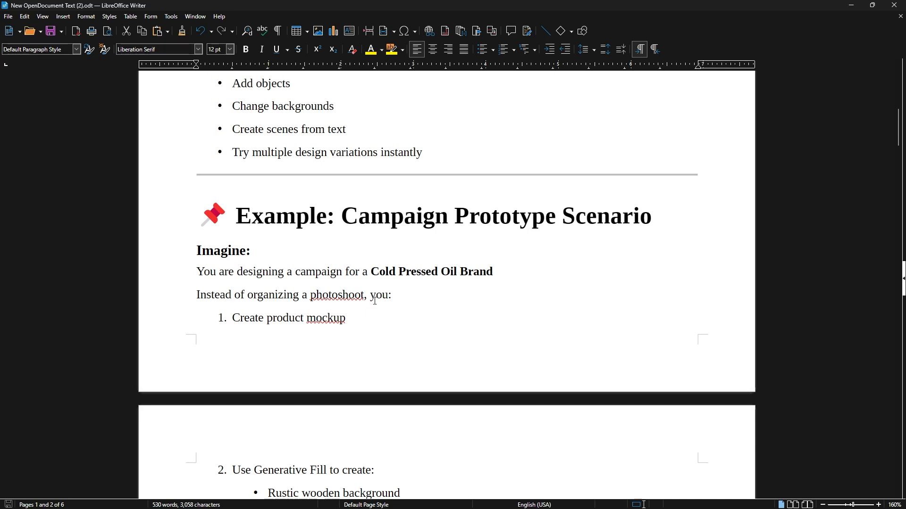
scroll(377, 287, "down", 1)
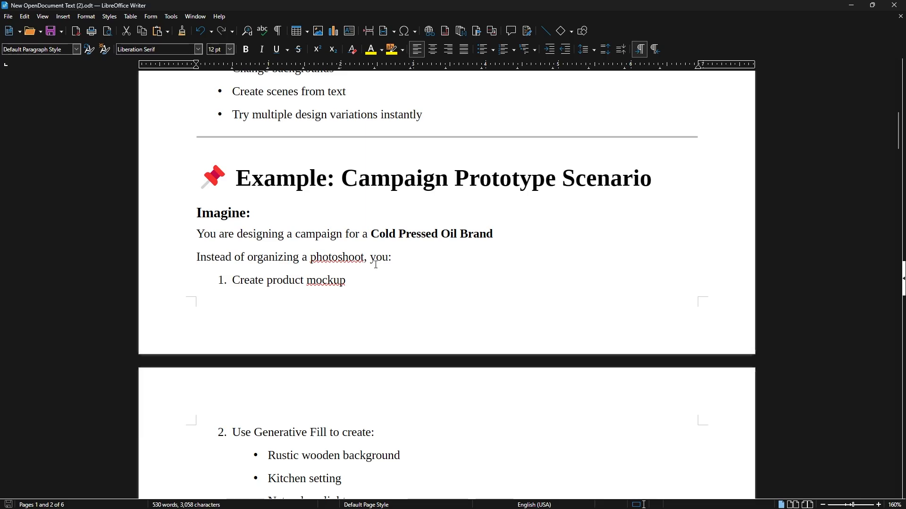
scroll(375, 269, "down", 1)
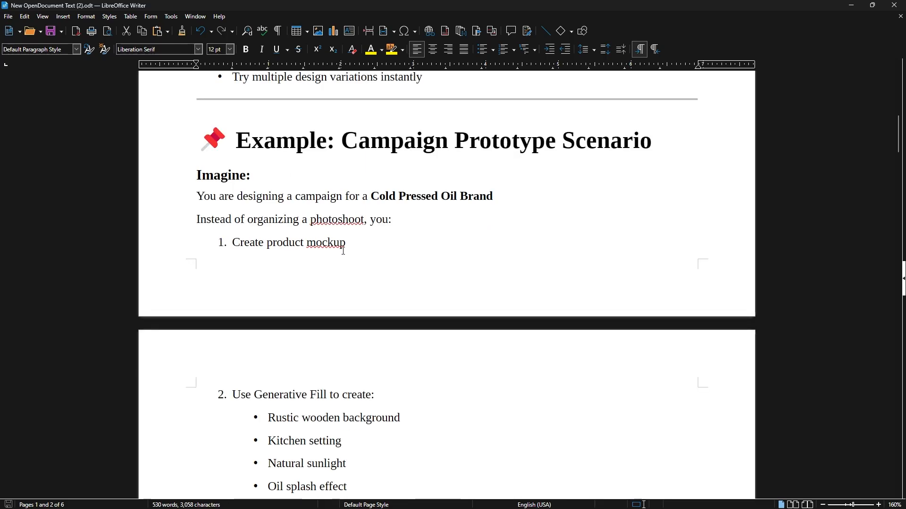
scroll(344, 238, "down", 1)
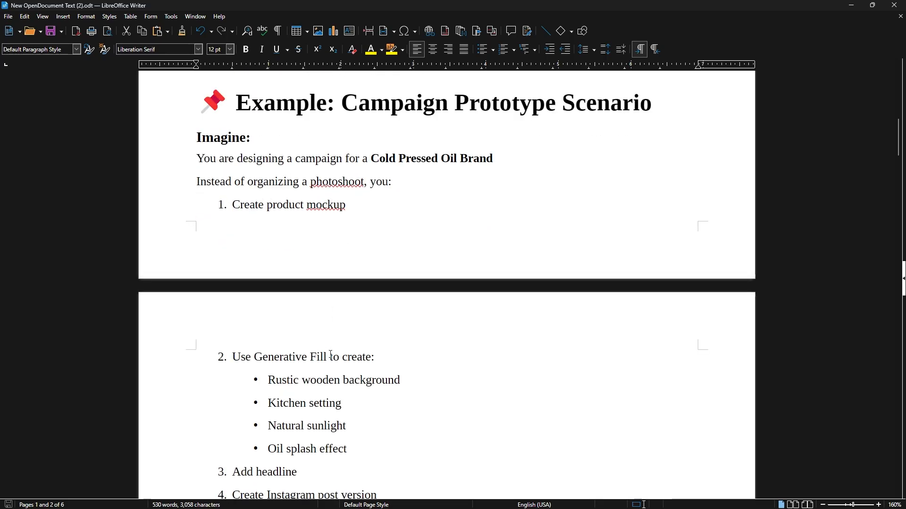
scroll(329, 294, "down", 1)
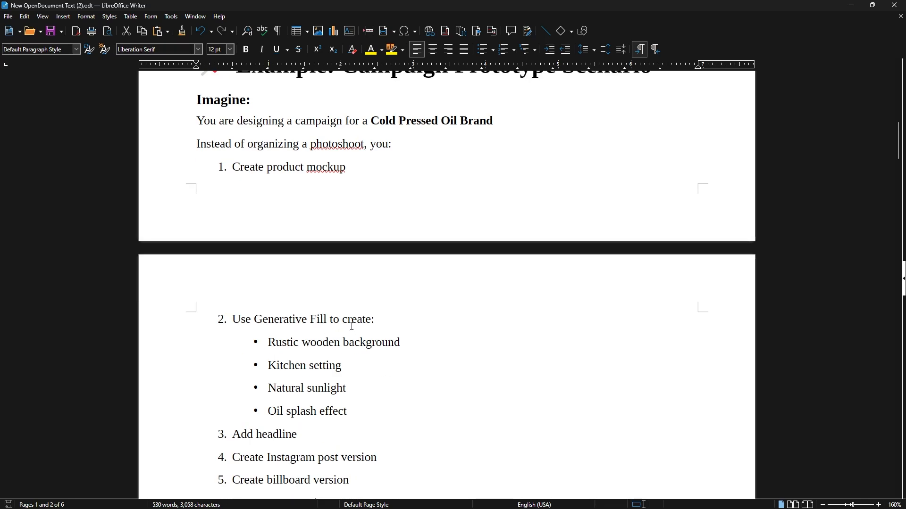
scroll(310, 300, "down", 1)
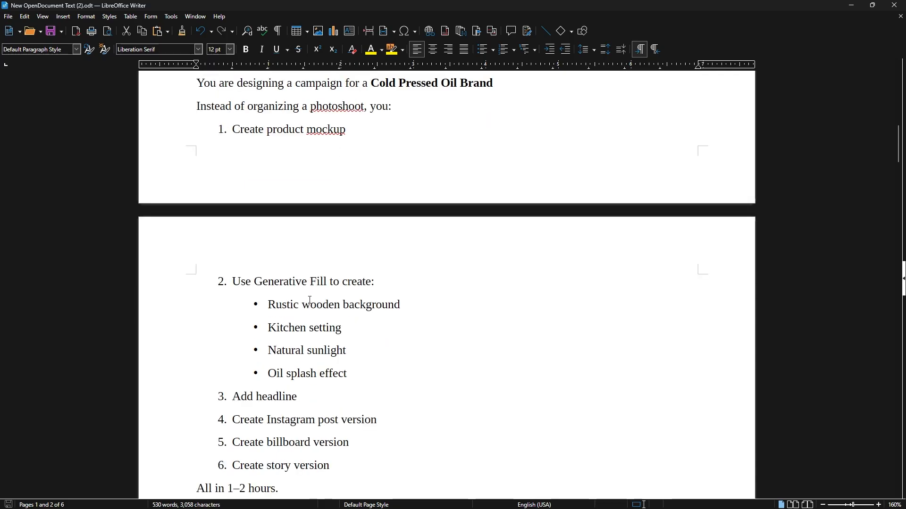
scroll(318, 275, "down", 1)
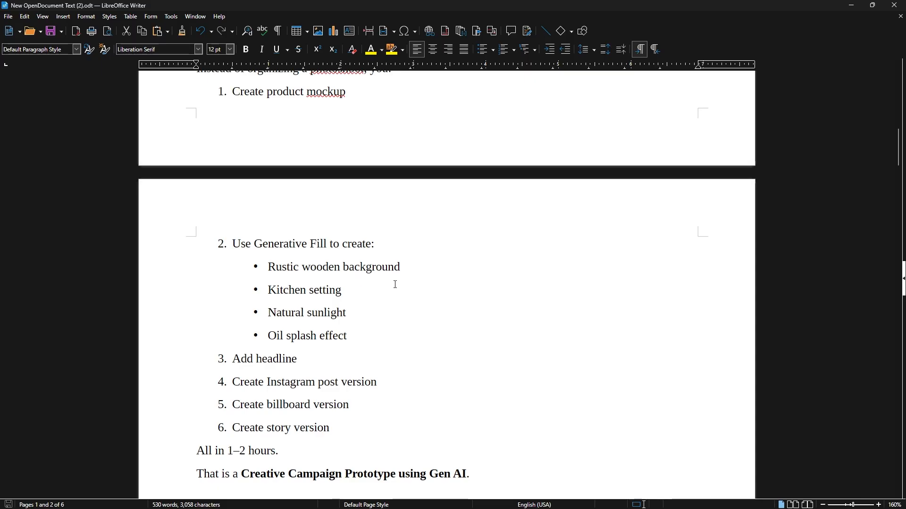
scroll(396, 283, "up", 3)
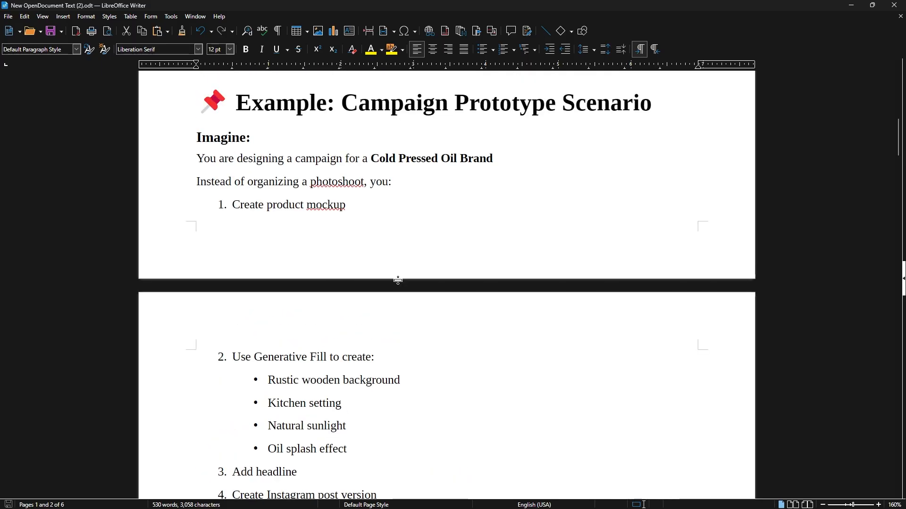
scroll(387, 220, "down", 1)
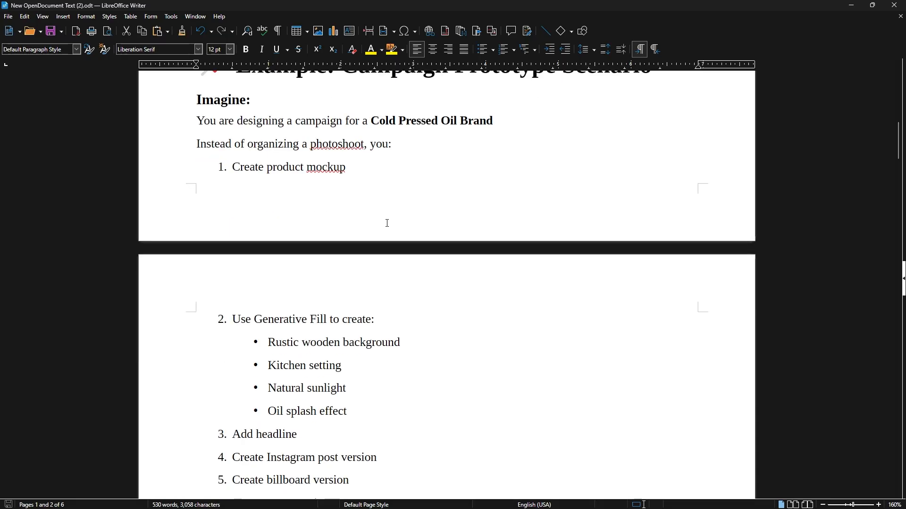
scroll(377, 263, "down", 2)
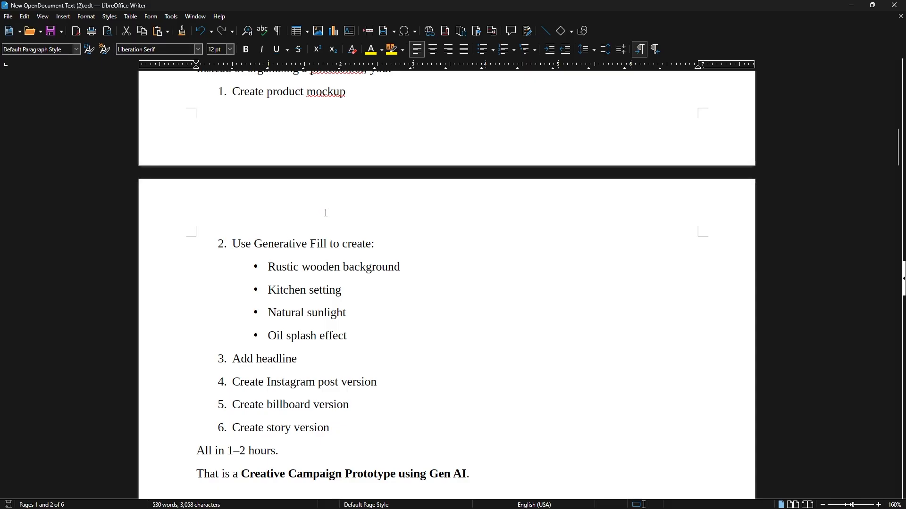
scroll(323, 211, "down", 1)
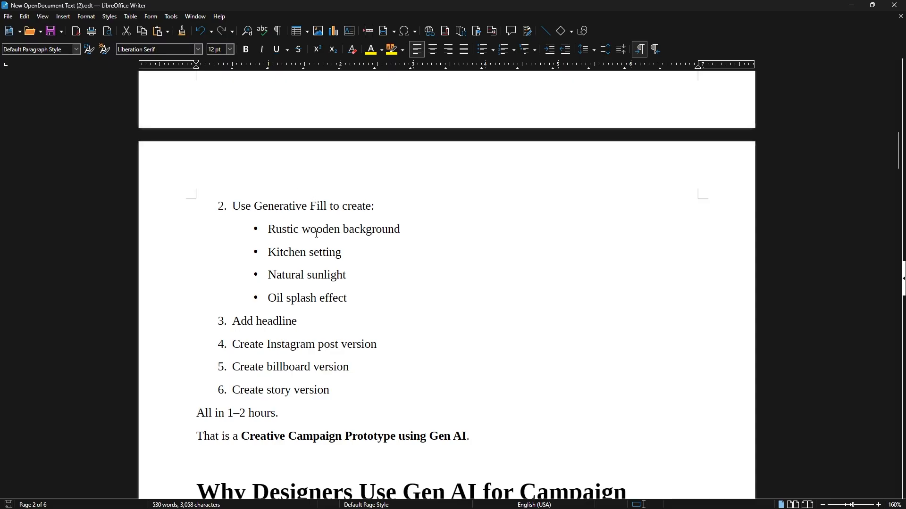
scroll(282, 317, "down", 1)
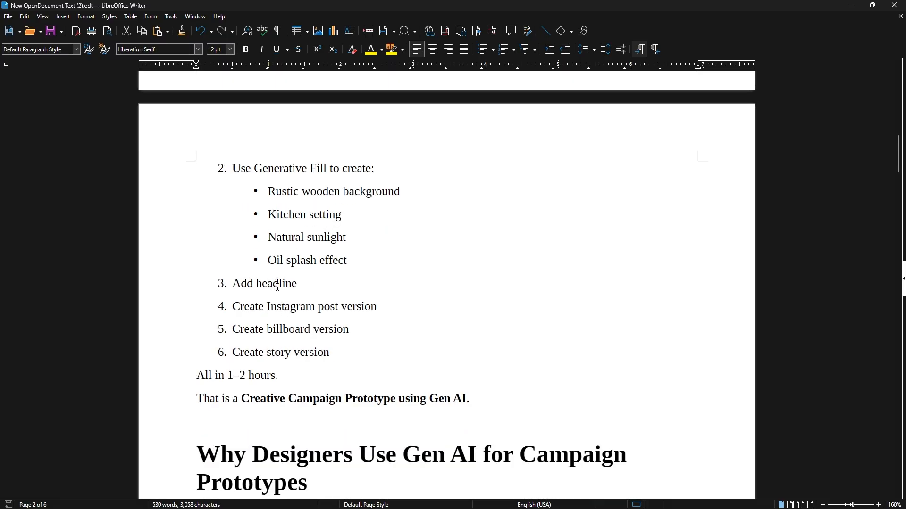
scroll(318, 293, "down", 2)
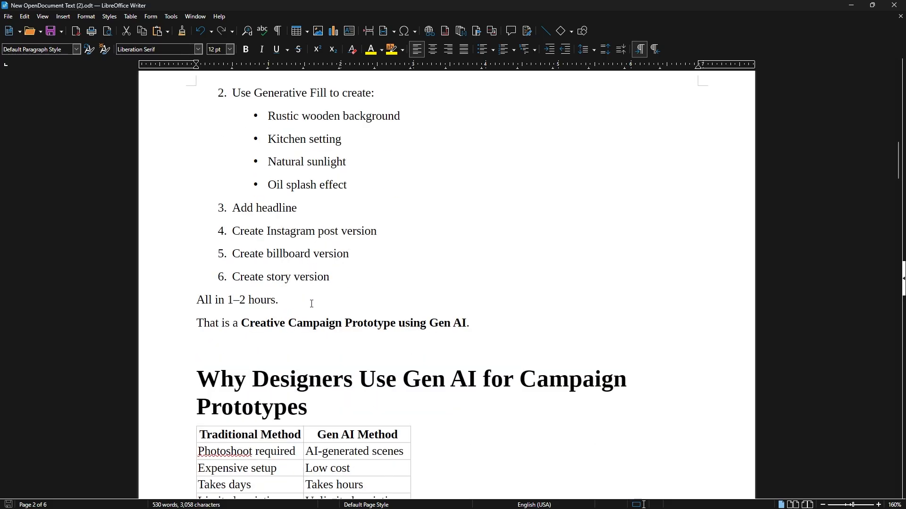
scroll(344, 246, "up", 1)
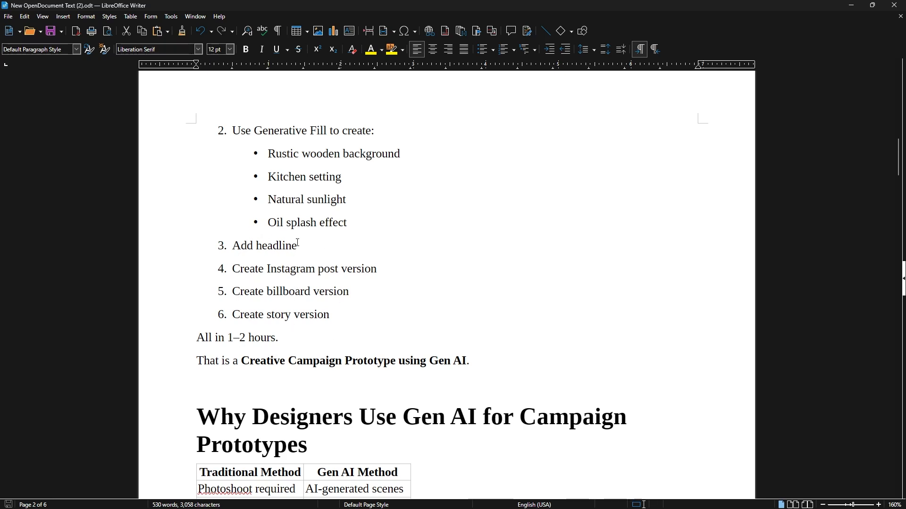
scroll(302, 226, "down", 1)
scroll(344, 288, "down", 2)
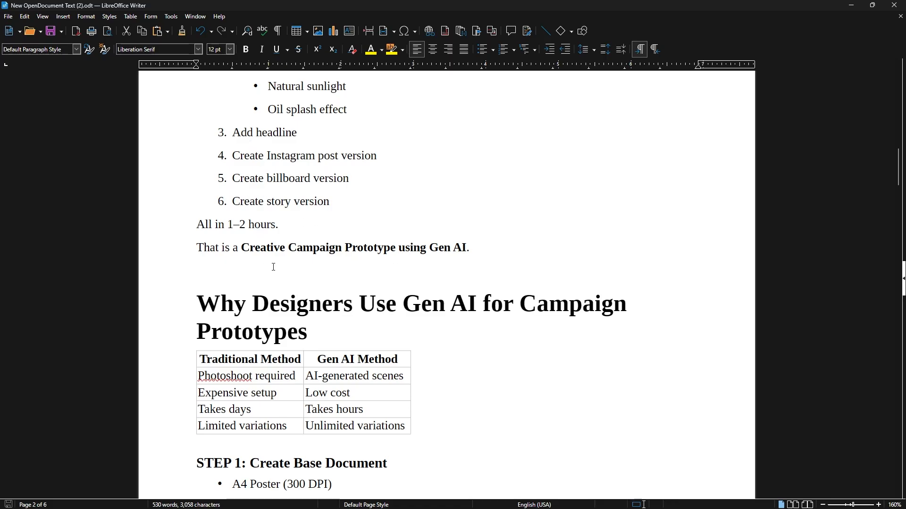
scroll(278, 243, "down", 1)
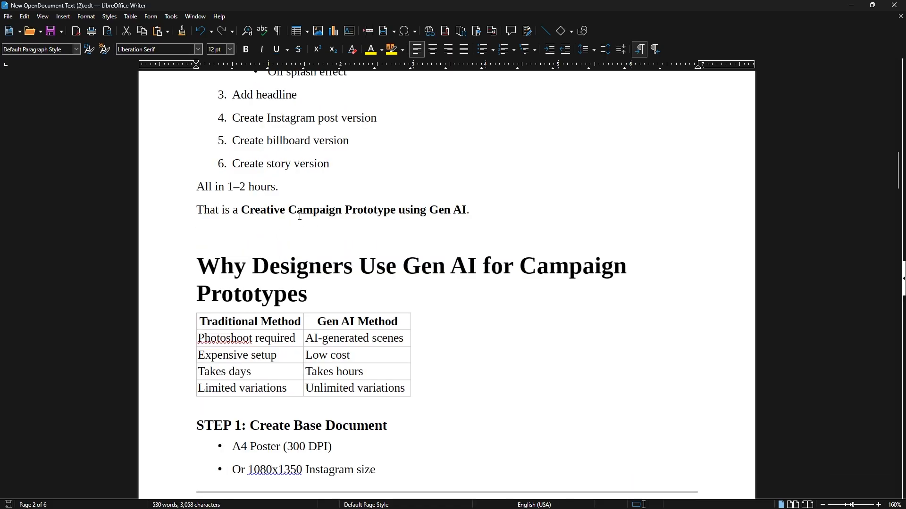
scroll(456, 212, "down", 2)
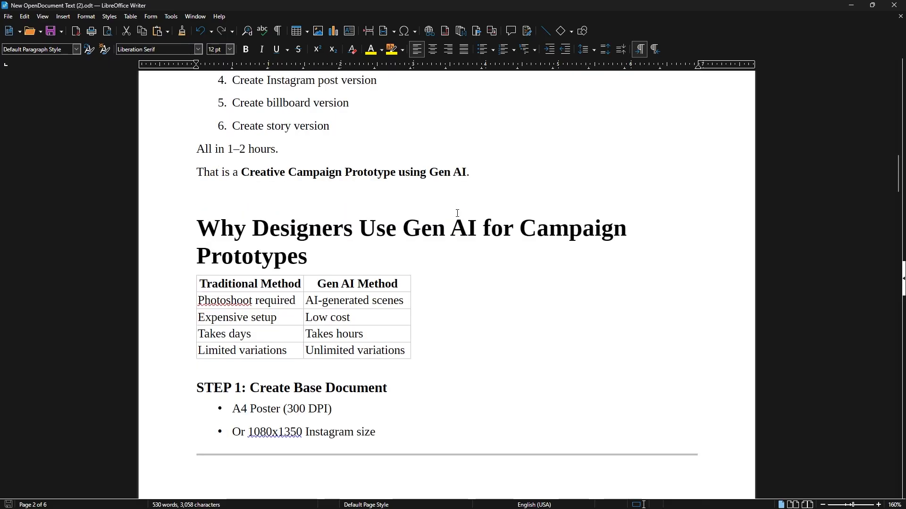
scroll(457, 214, "down", 1)
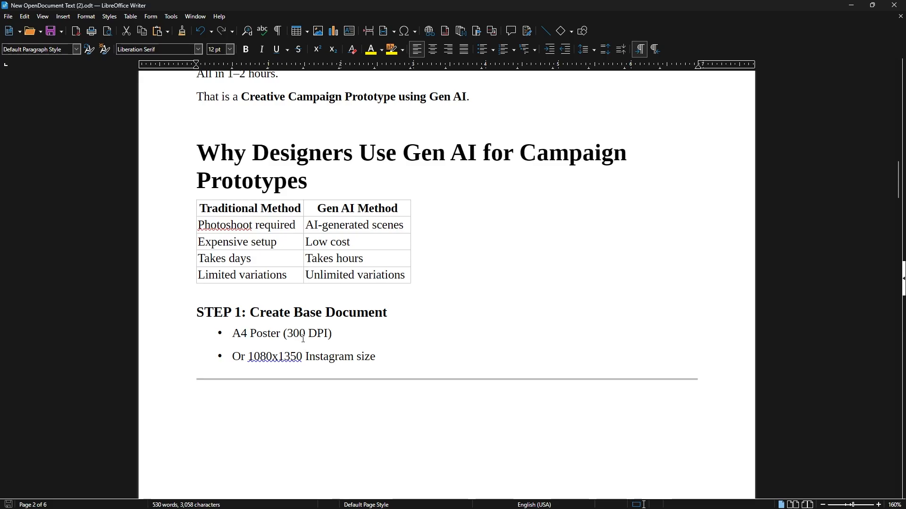
scroll(309, 336, "down", 10)
scroll(336, 373, "up", 4)
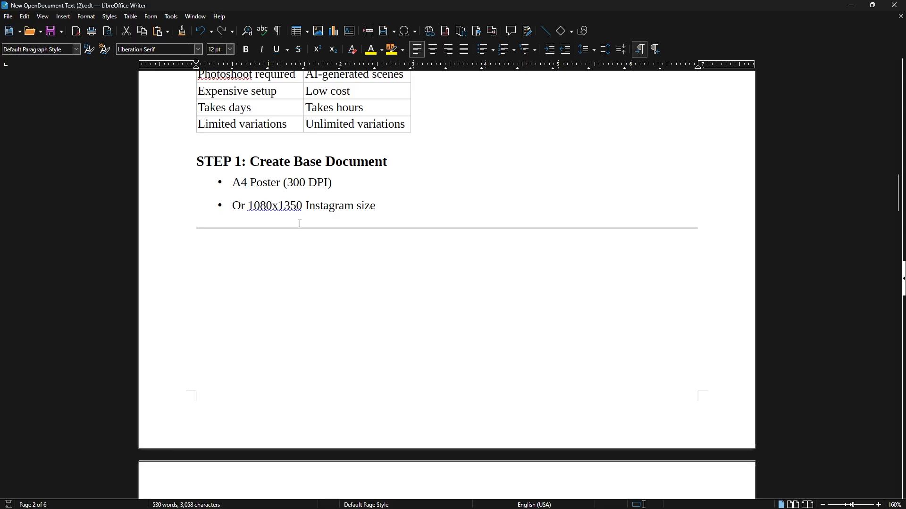
Switch to Photoshop and inspect the poster's Liquid and Gold text layers
left_click(641, 500)
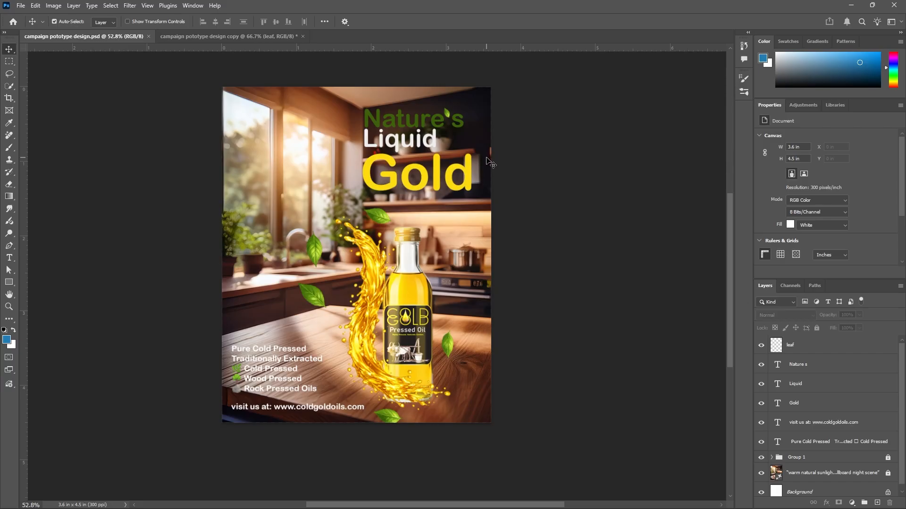
left_click(819, 387)
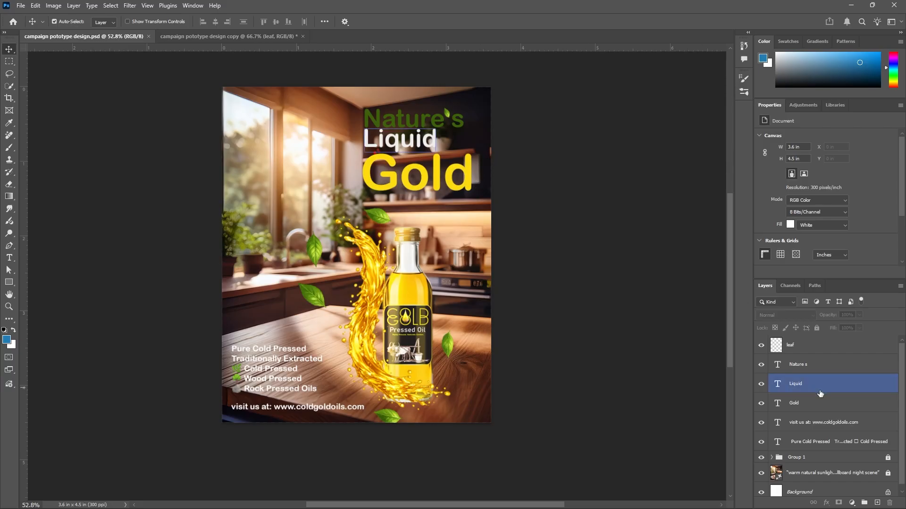
left_click(824, 400)
left_click(819, 382)
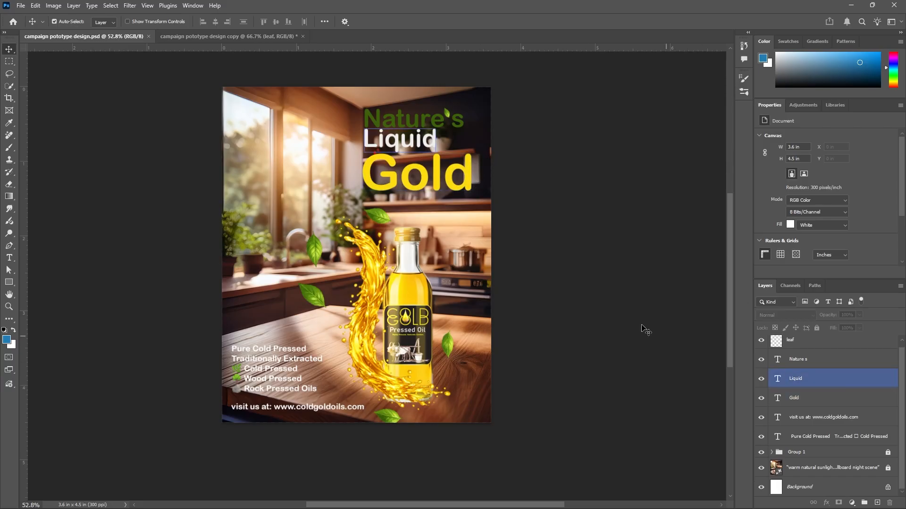
left_click(482, 219)
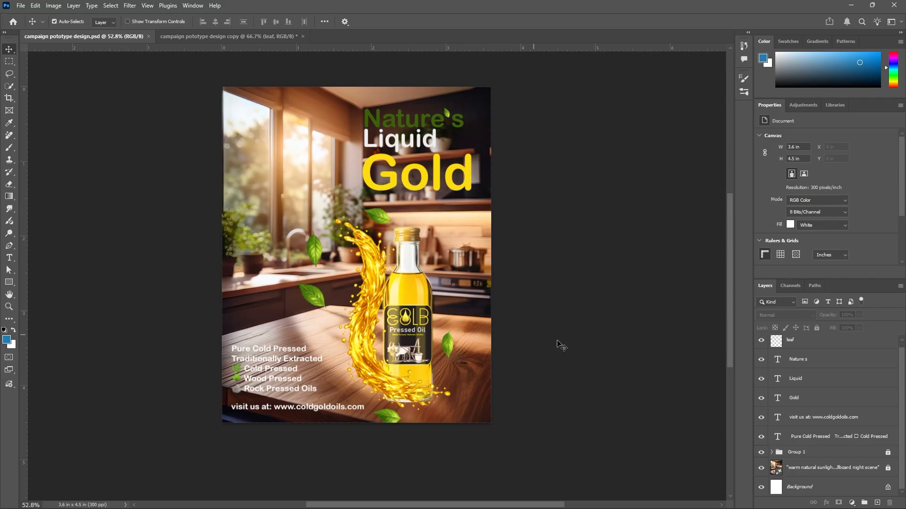
left_click(862, 405)
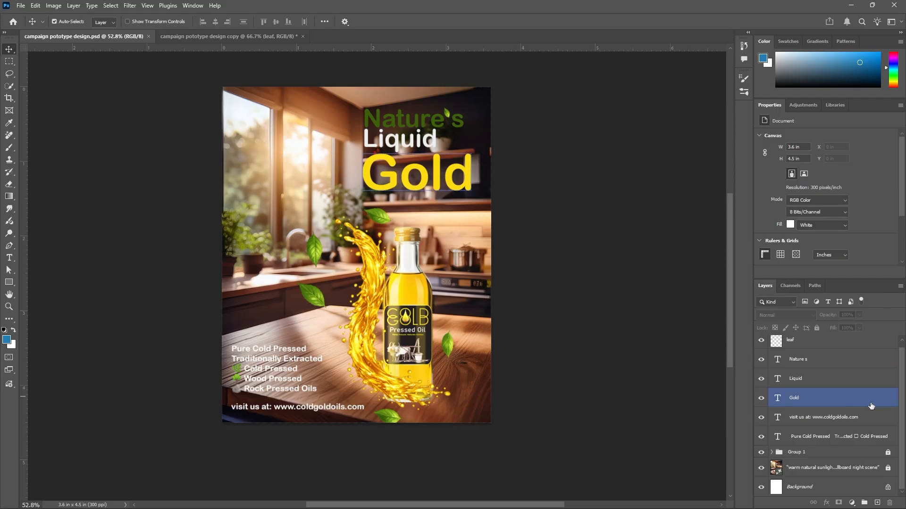
left_click(418, 169)
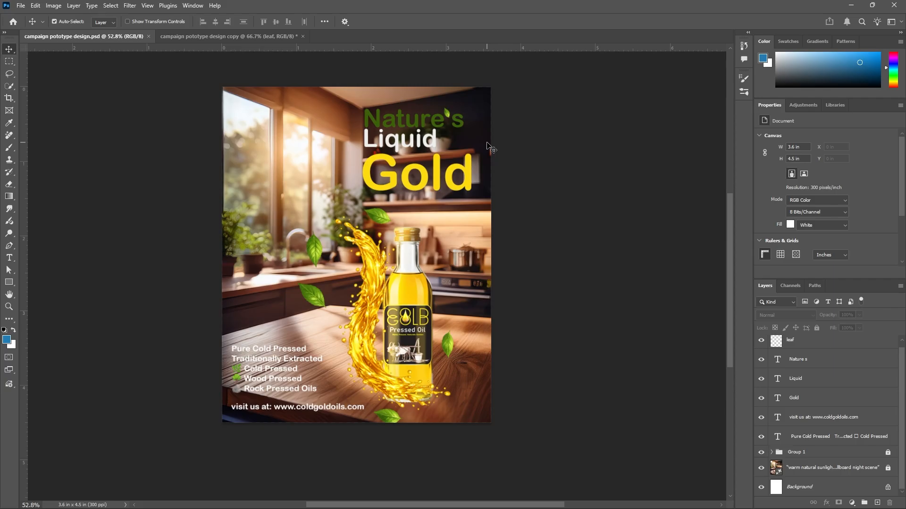
Unlock the Group 1 layer group and expand it to show its layers
left_click(762, 453)
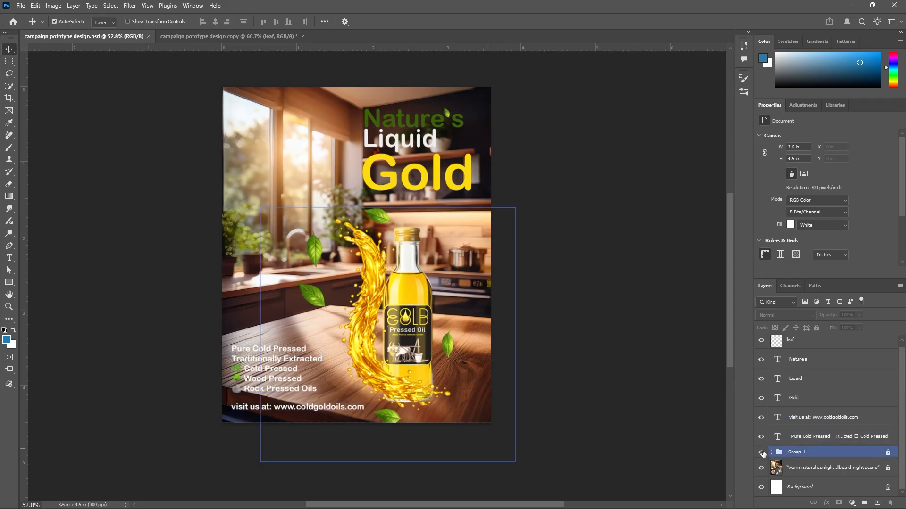
left_click(887, 453)
left_click(773, 461)
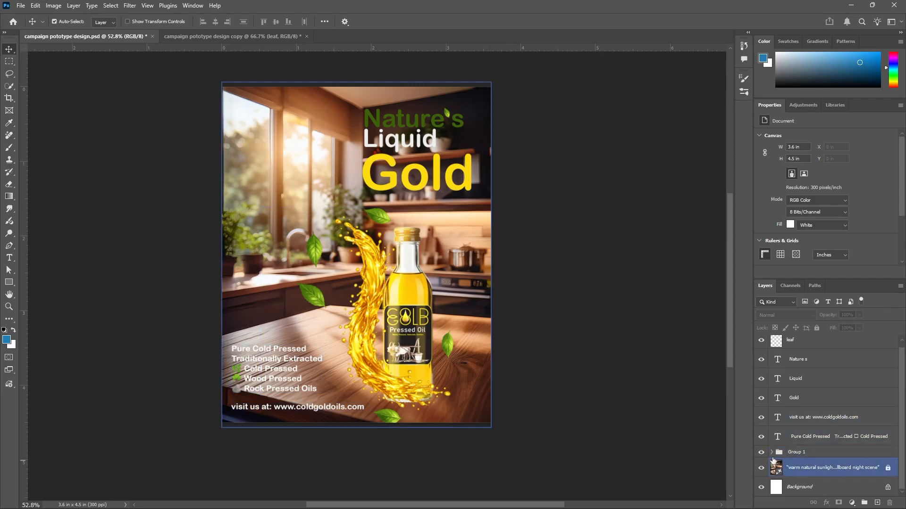
left_click(771, 453)
scroll(813, 397, "down", 5)
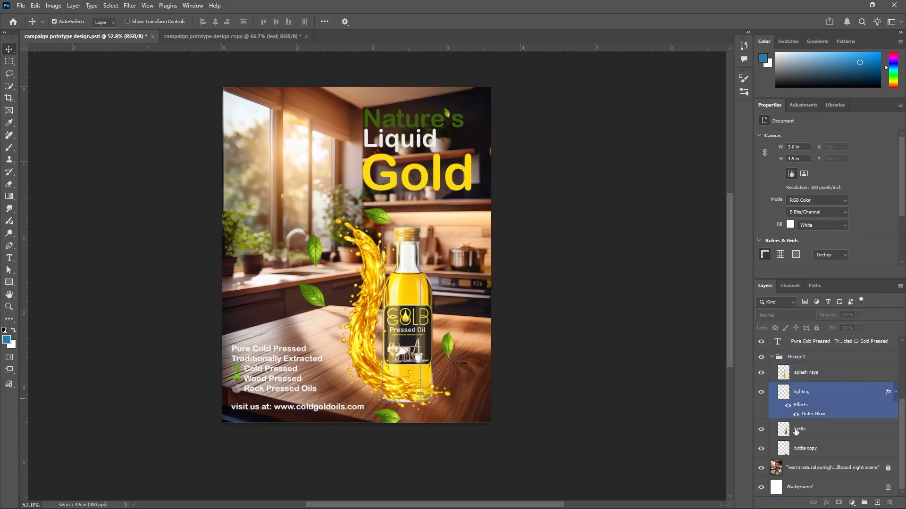
Toggle the generated background layer's visibility to compare the poster with and without it
left_click(761, 468)
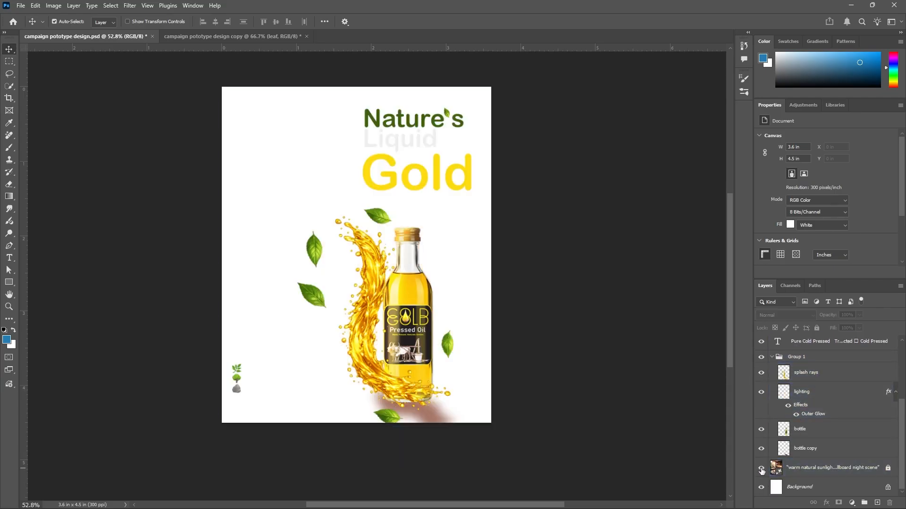
left_click(761, 470)
left_click(761, 469)
left_click(761, 468)
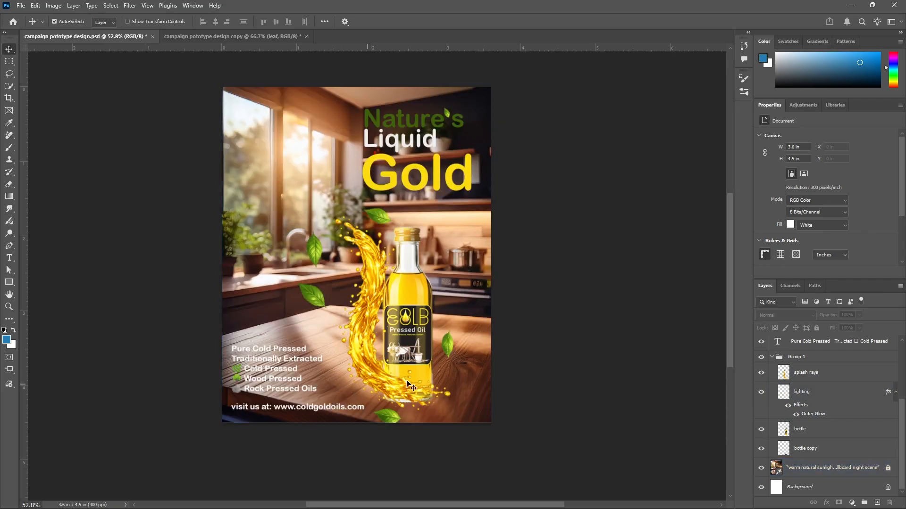
Select the generative background layer and preview each of its three variations, ending on the third
scroll(451, 345, "up", 1)
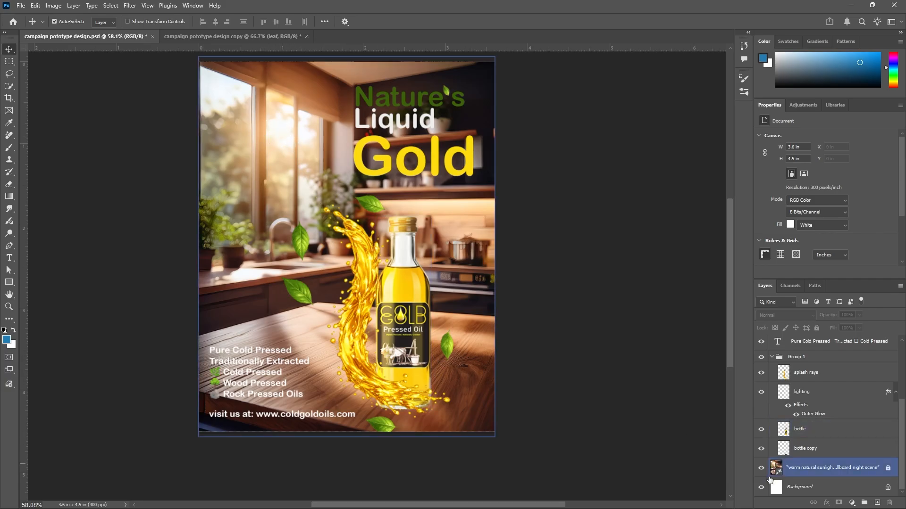
left_click(796, 474)
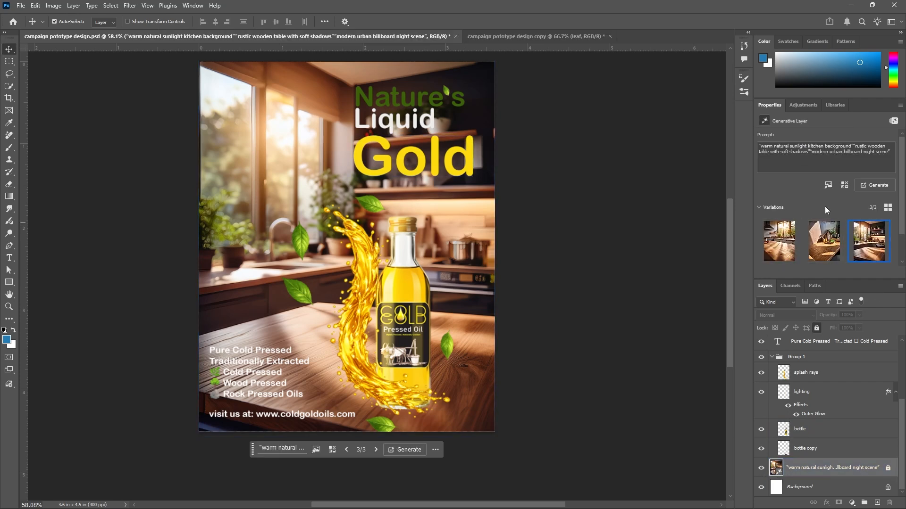
left_click(775, 241)
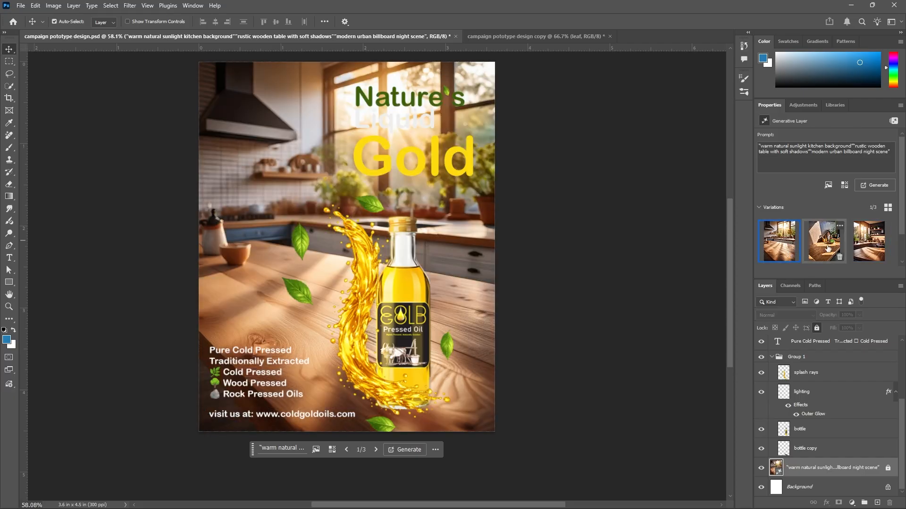
left_click(827, 248)
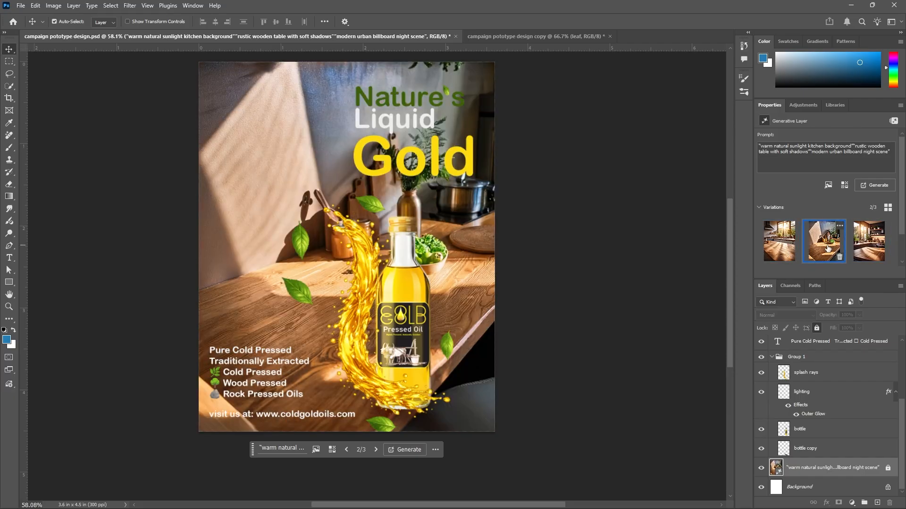
left_click(874, 245)
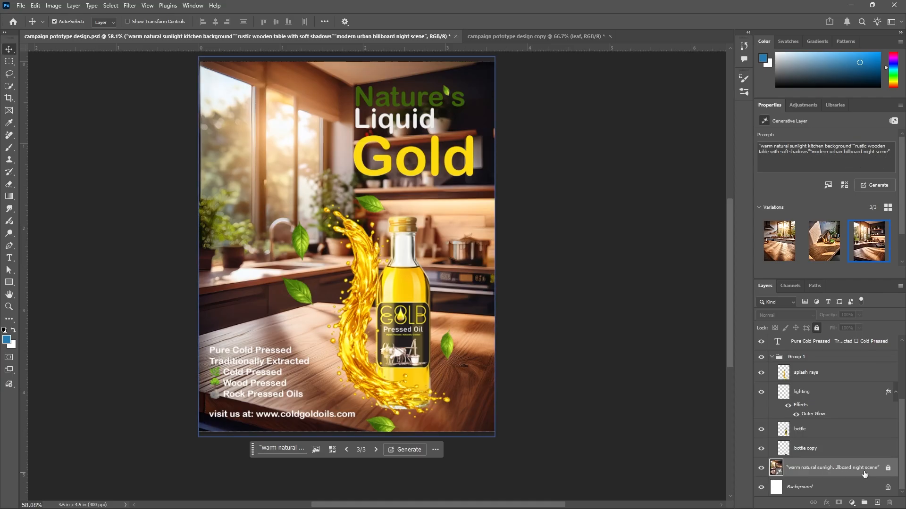
Toggle the bottle layer's visibility repeatedly to compare the poster with and without the bottle
left_click(766, 453)
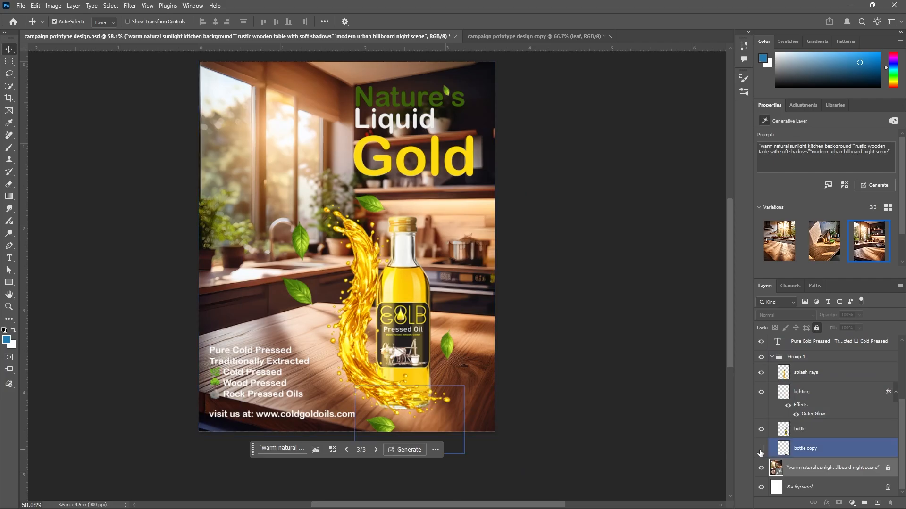
left_click(761, 429)
left_click(762, 430)
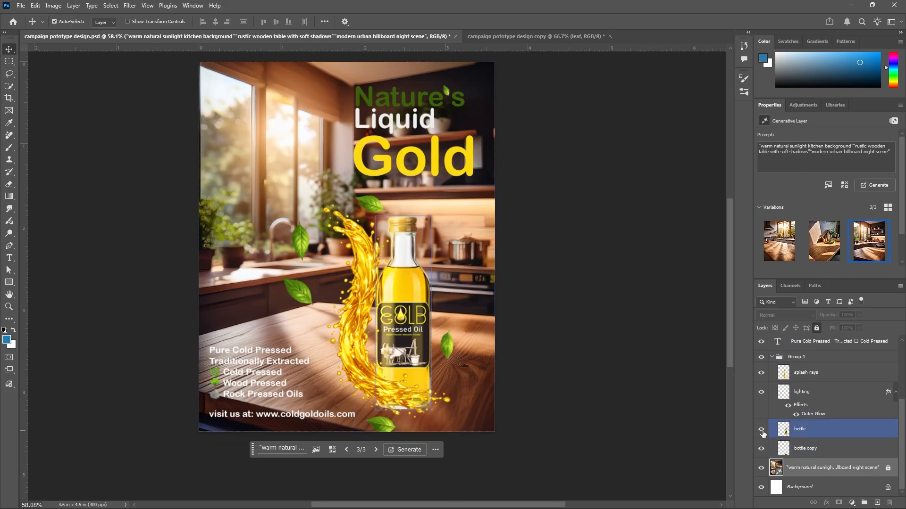
scroll(405, 385, "up", 3)
scroll(435, 436, "up", 1)
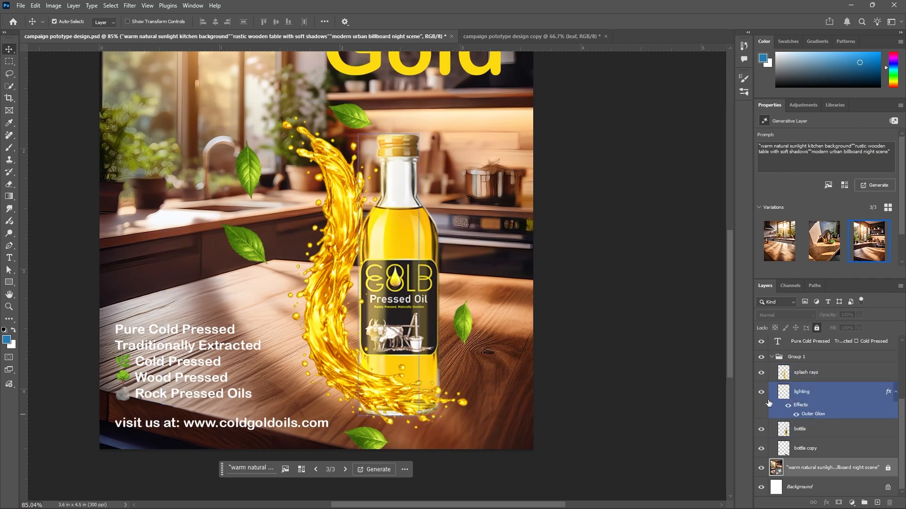
left_click(763, 430)
left_click(761, 431)
left_click(761, 431)
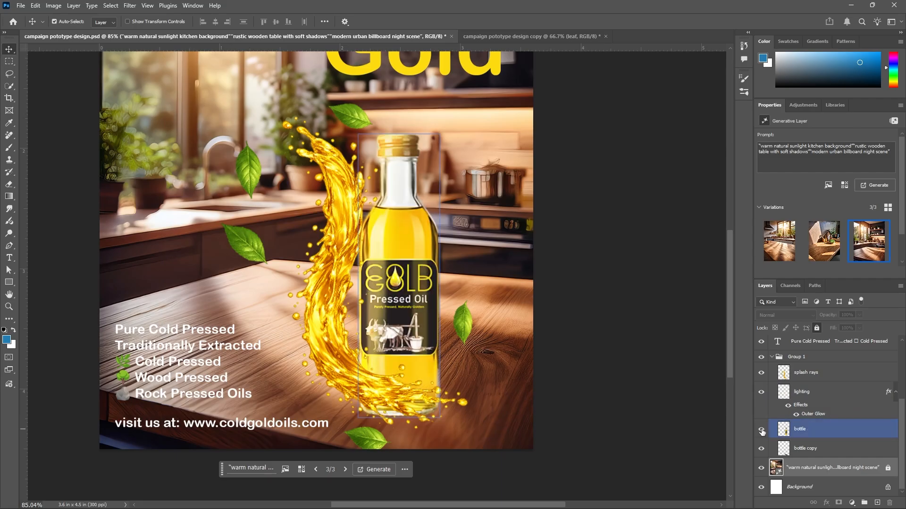
left_click(761, 430)
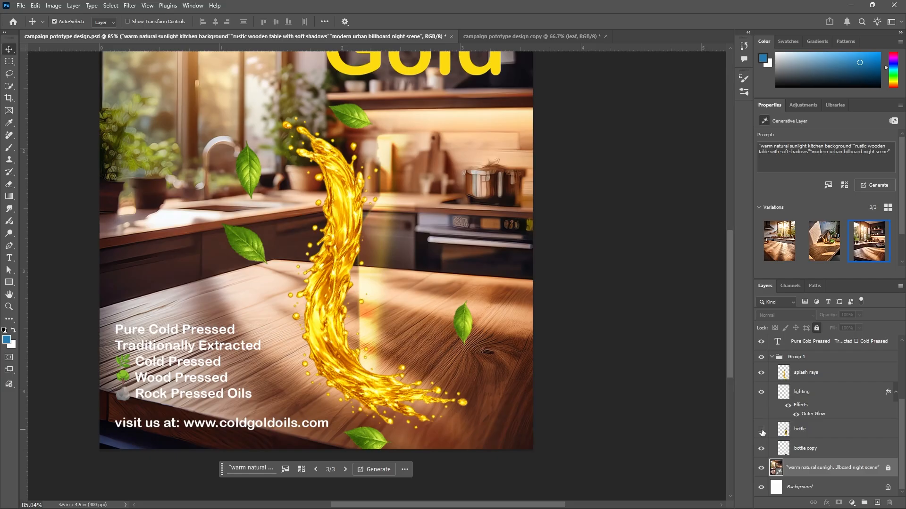
left_click(761, 430)
left_click(761, 431)
left_click(761, 430)
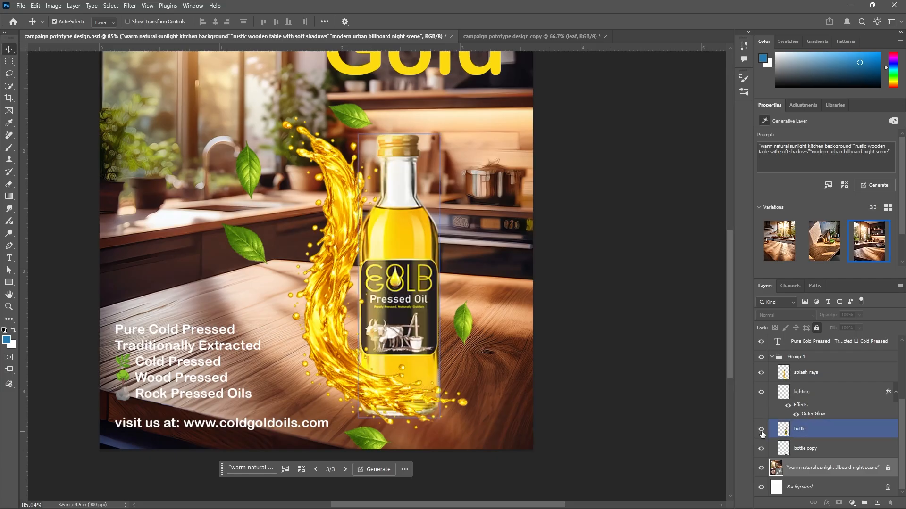
Toggle the bottle copy layer's visibility and zoom in to inspect the bottle's base on the table
left_click(762, 450)
left_click(762, 451)
scroll(450, 456, "up", 3)
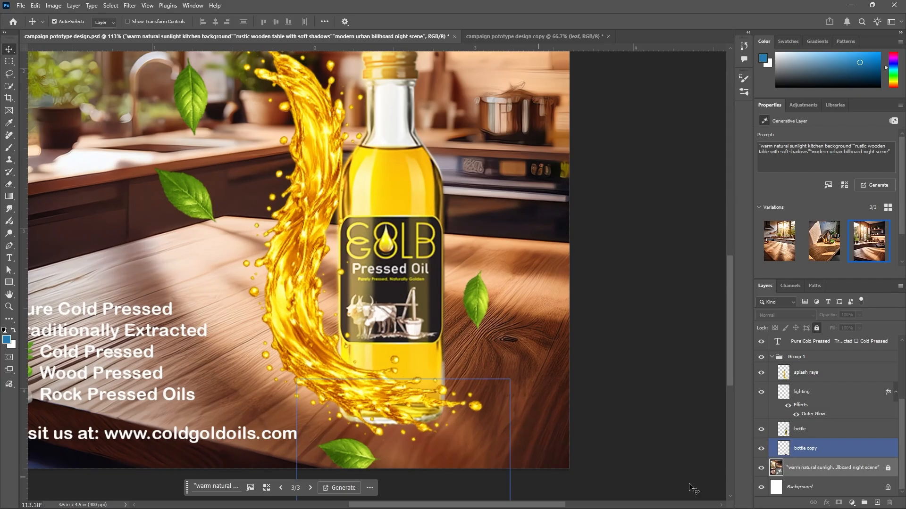
left_click(762, 450)
left_click(762, 449)
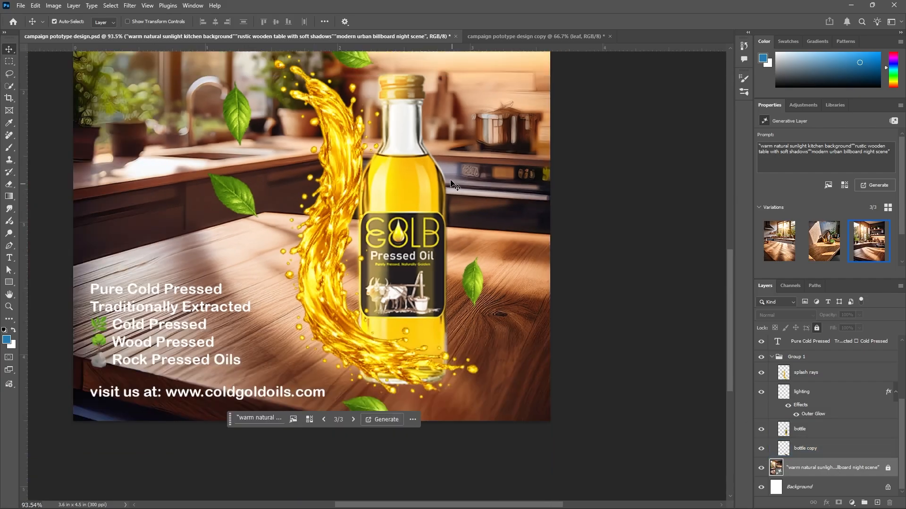
scroll(448, 344, "down", 3)
left_click(448, 344)
scroll(384, 338, "down", 3)
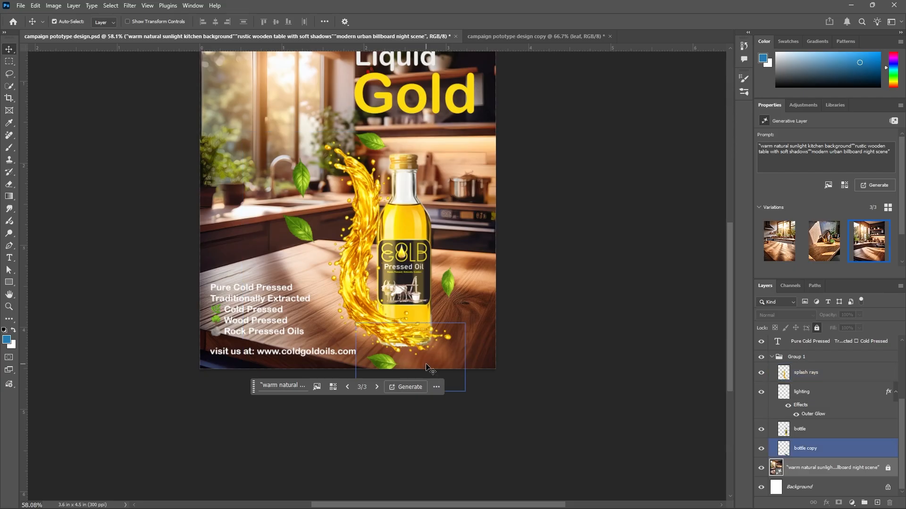
scroll(512, 255, "up", 2)
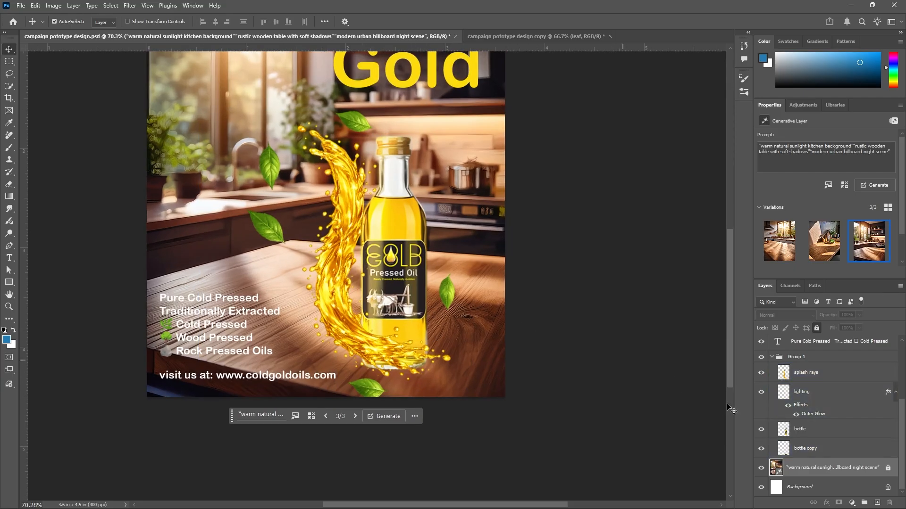
Toggle the lighting layer, then open its layer style to inspect the Outer Glow settings and cancel
left_click(761, 396)
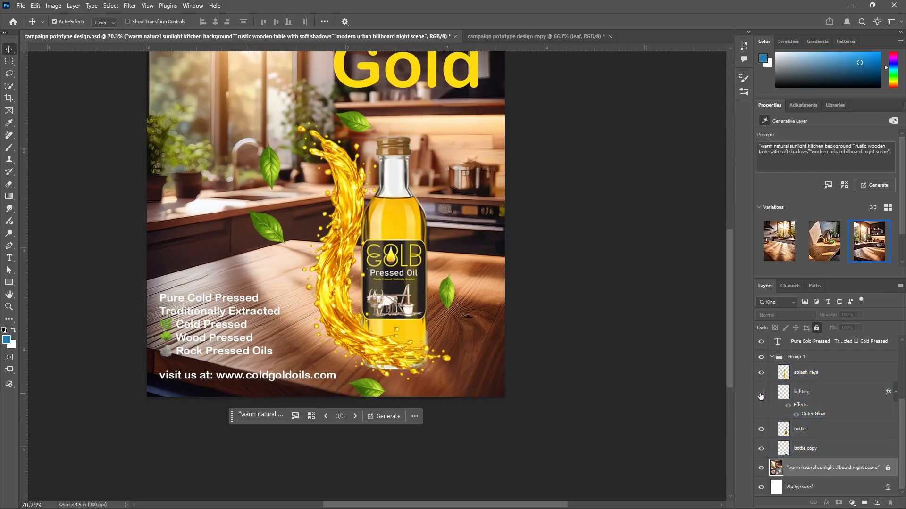
left_click(760, 395)
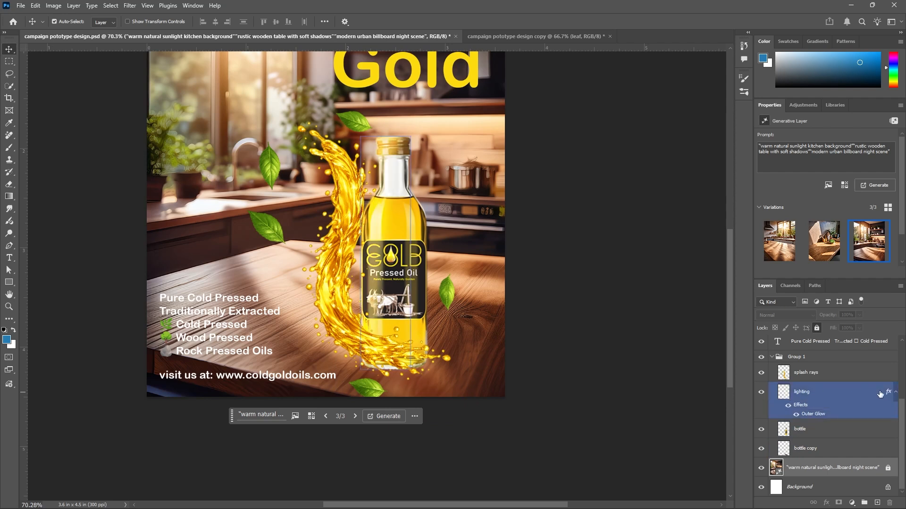
scroll(639, 412, "down", 2)
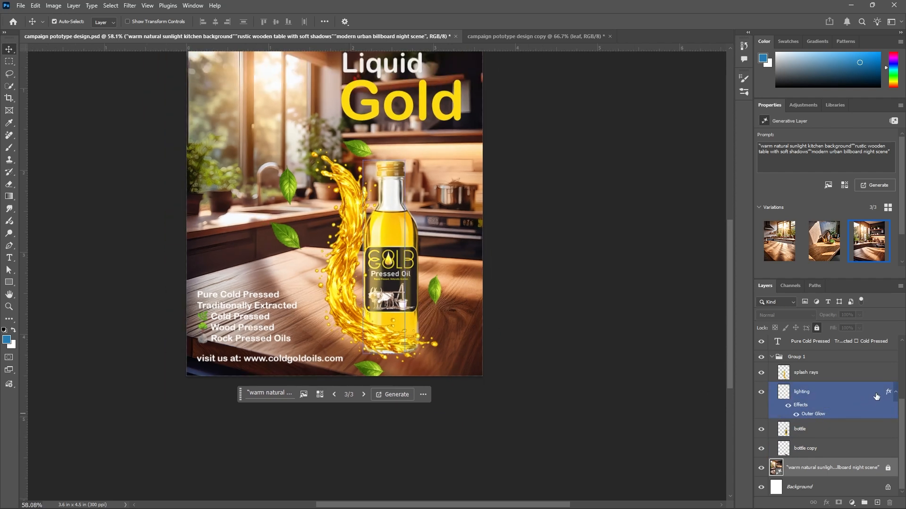
double_click(872, 393)
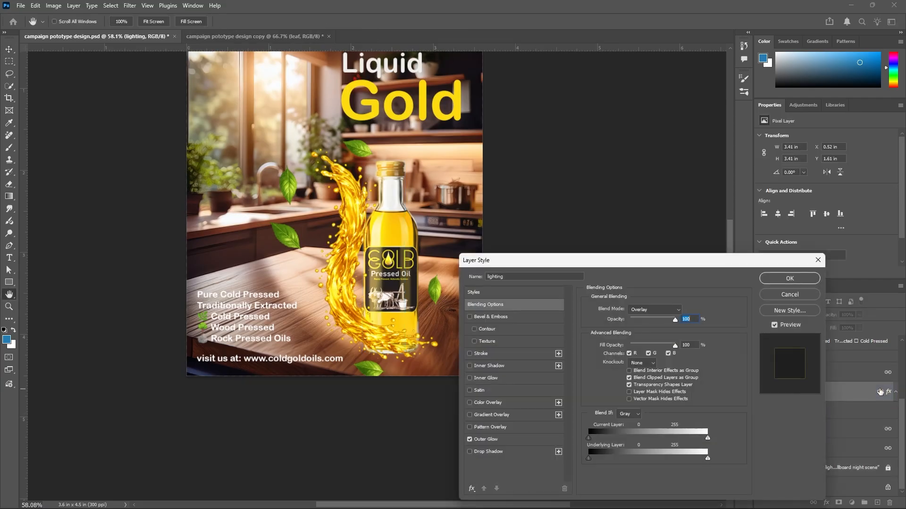
left_click_drag(690, 265, 749, 140)
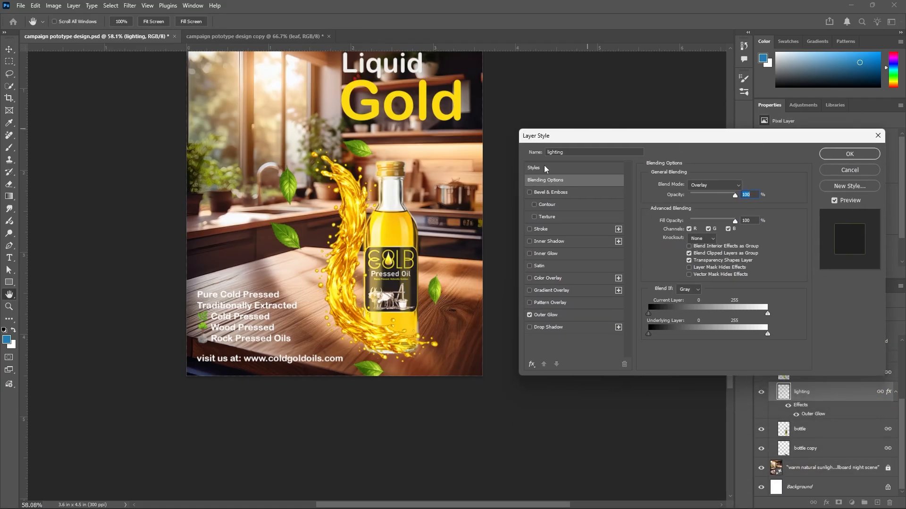
left_click(529, 315)
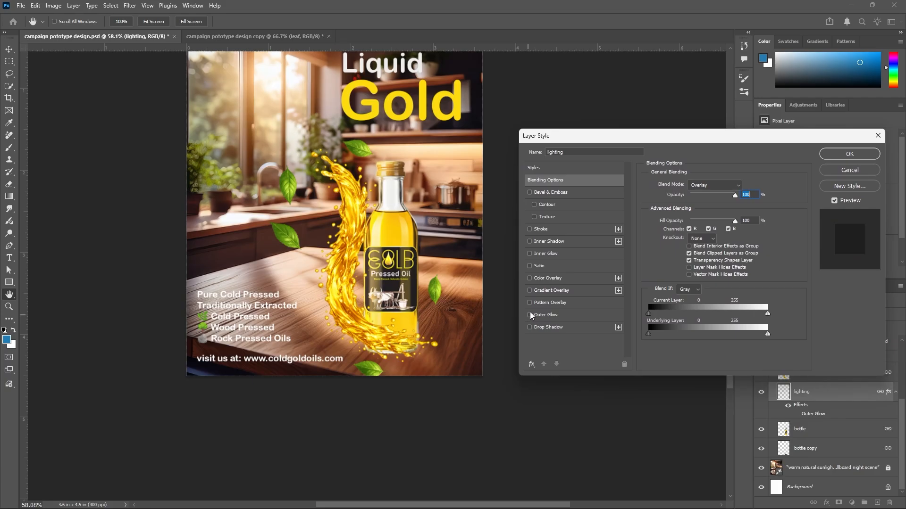
left_click(530, 313)
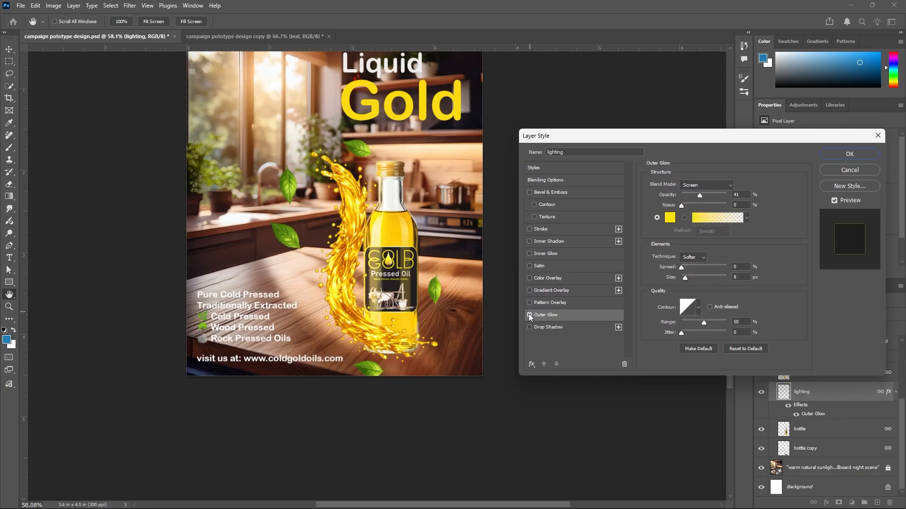
left_click(529, 315)
left_click(529, 316)
left_click(843, 169)
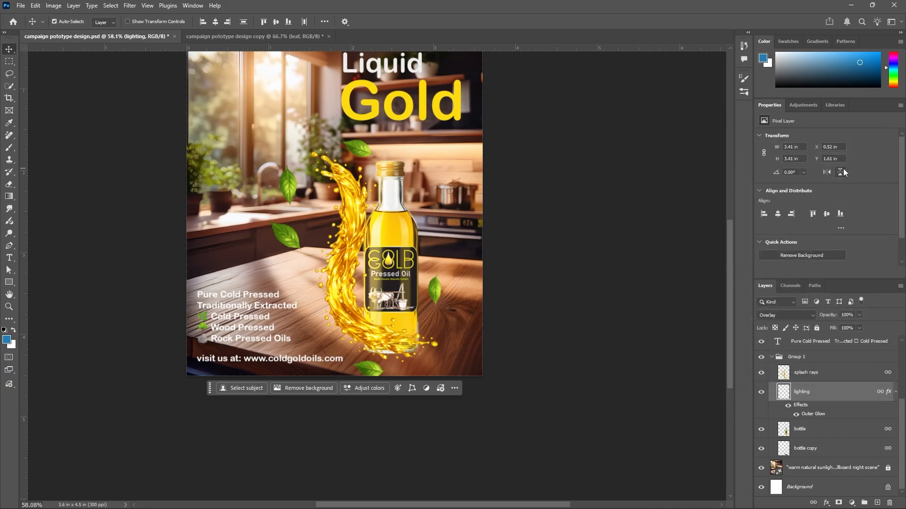
Toggle the lighting and splash rays layers' visibility to compare their contribution to the poster
left_click(761, 393)
left_click(761, 392)
left_click(761, 393)
left_click(762, 392)
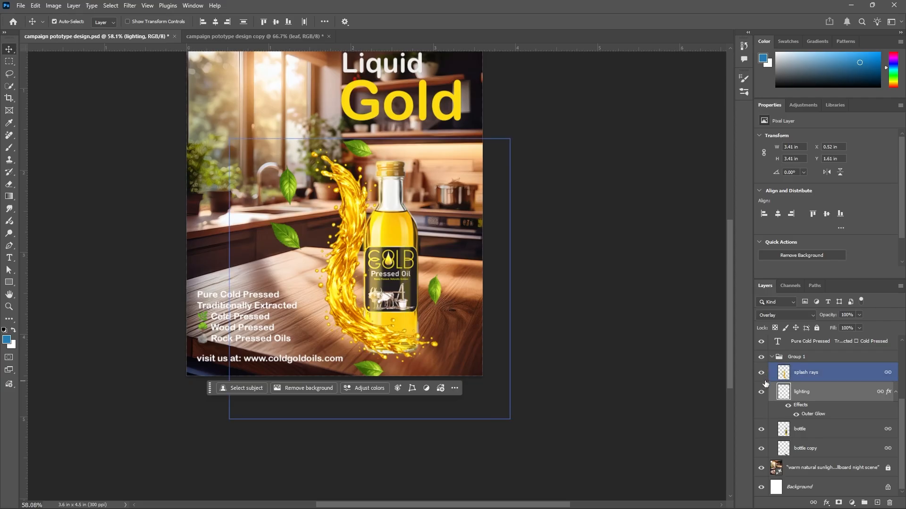
left_click(762, 374)
left_click(762, 374)
left_click(761, 373)
left_click(761, 373)
left_click(761, 373)
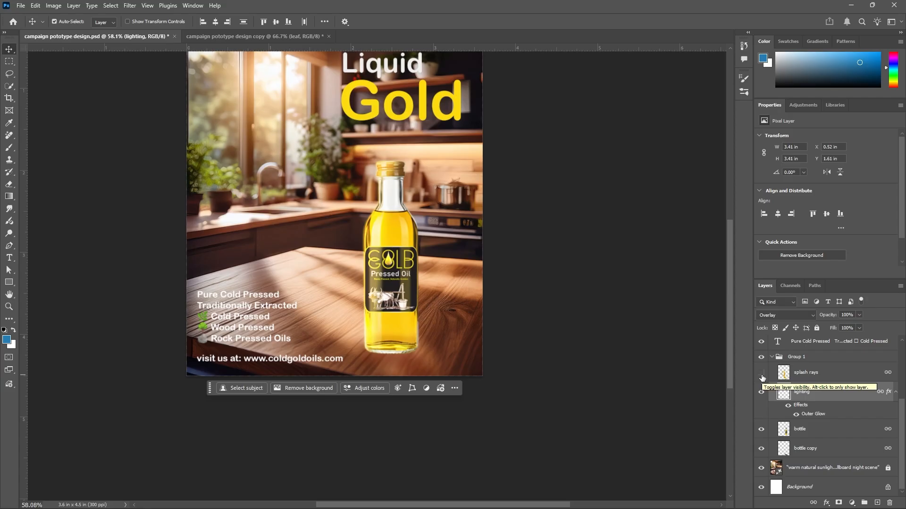
left_click(761, 373)
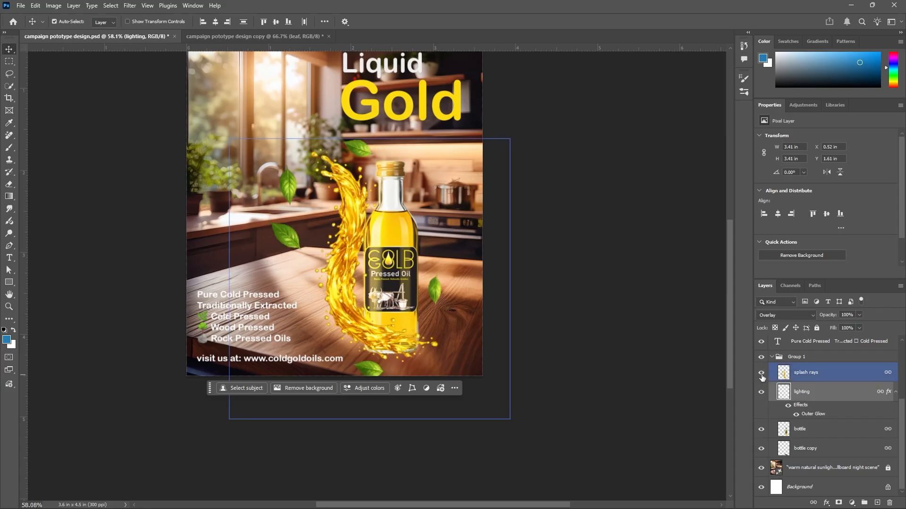
Collapse Group 1 and toggle the whole group's visibility to compare the poster without it
left_click(783, 357)
left_click(772, 357)
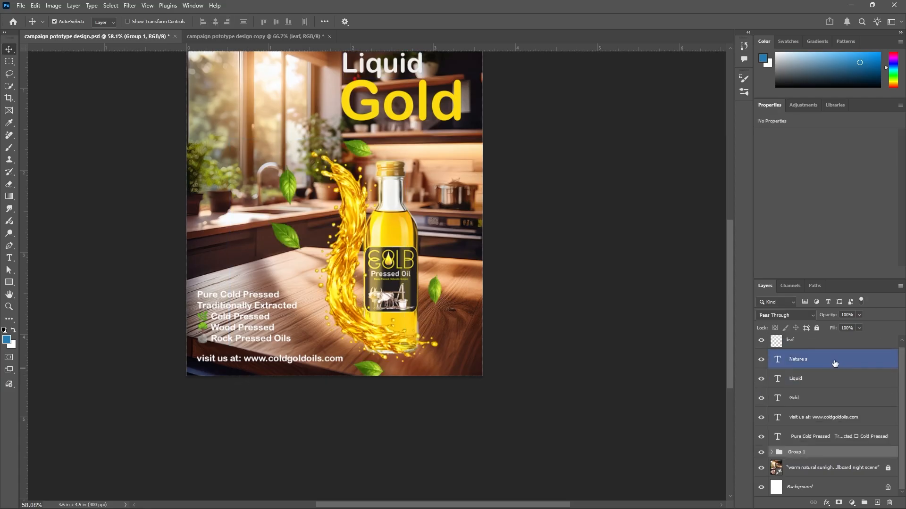
left_click(834, 451)
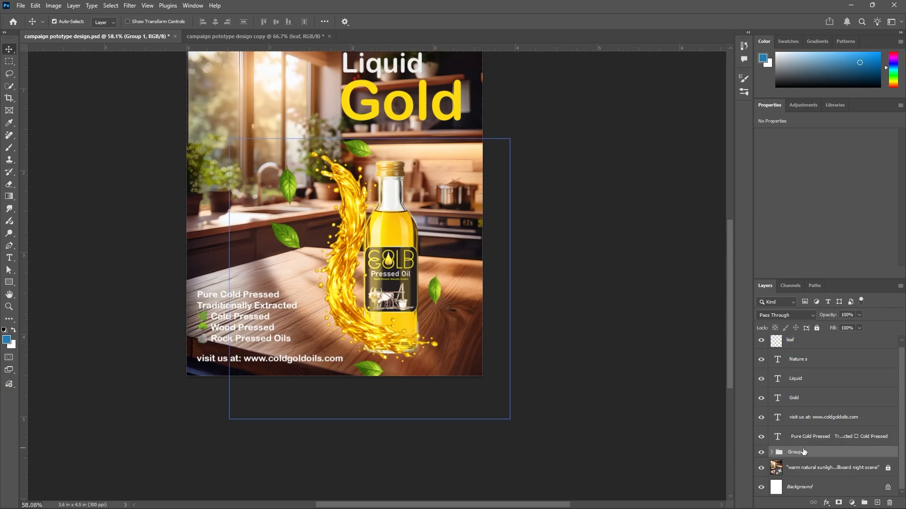
left_click(818, 329)
left_click(761, 438)
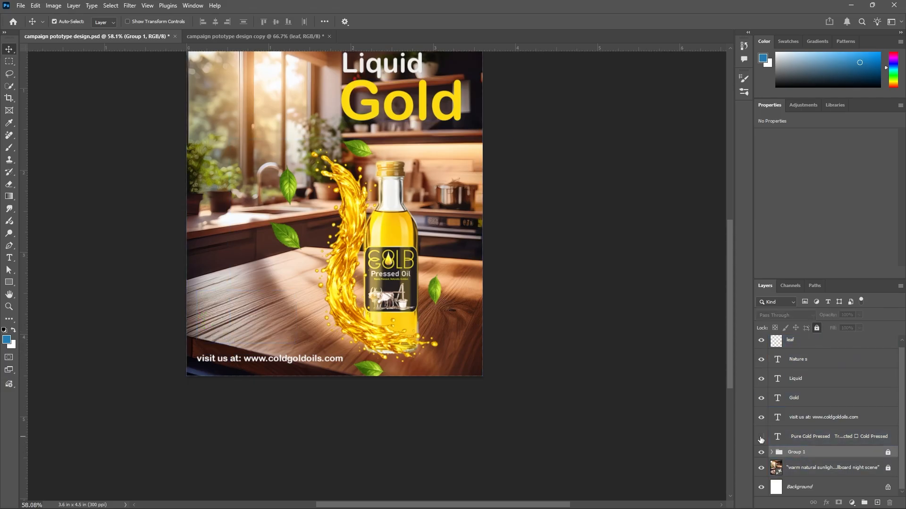
left_click(761, 439)
Zoom out to the full poster and select the Nature's text layer
scroll(377, 179, "down", 2)
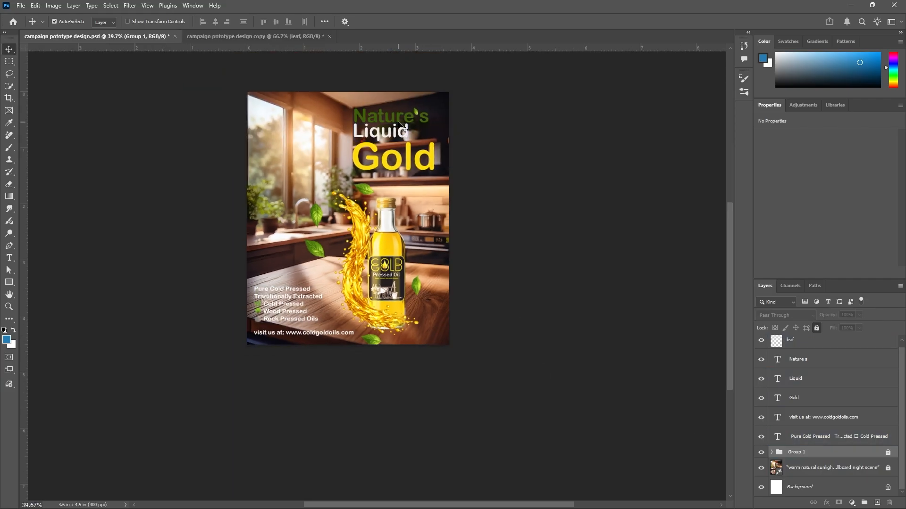
left_click(399, 124)
left_click(783, 360)
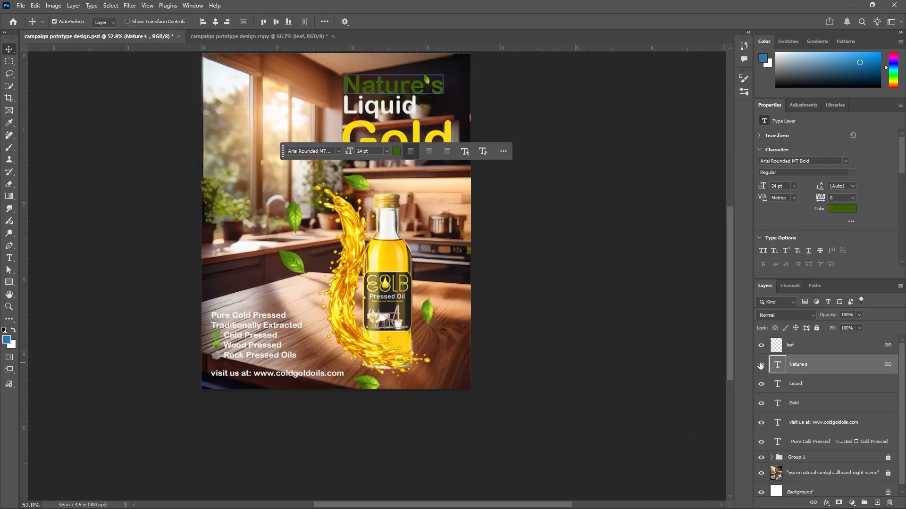
left_click(547, 134)
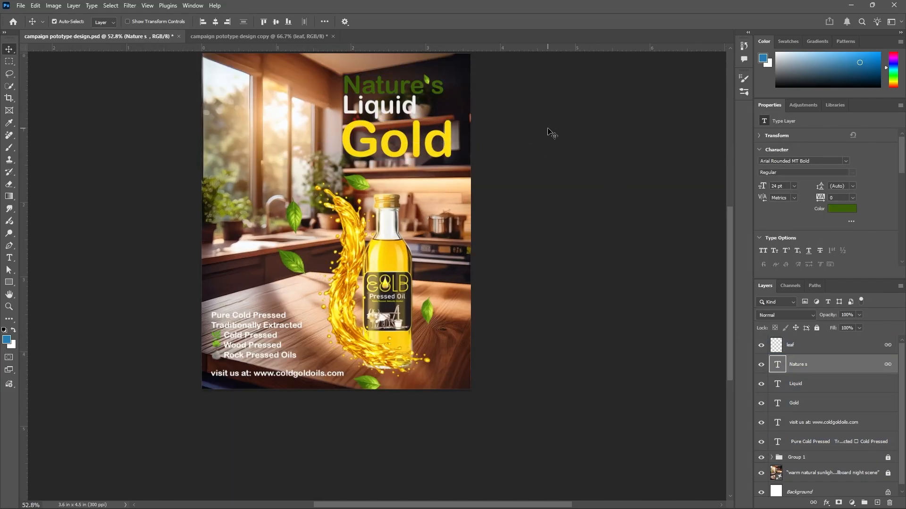
left_click(802, 364)
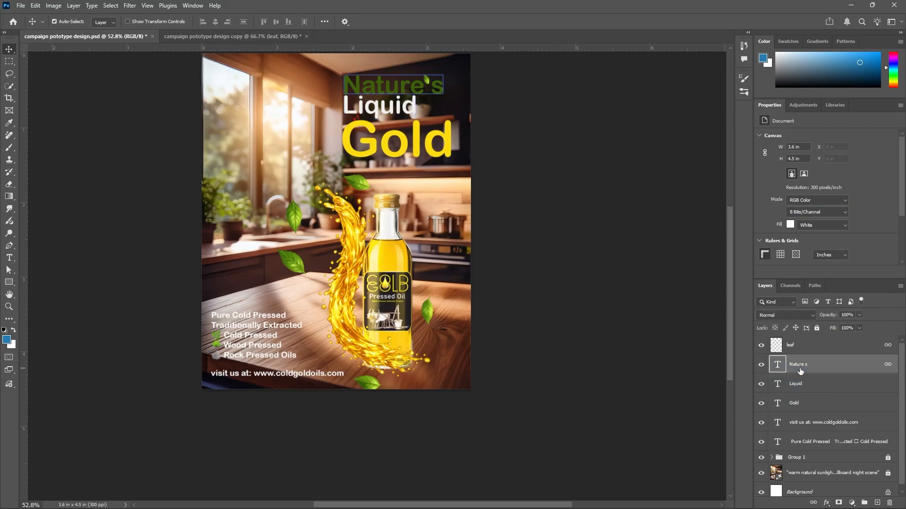
Hide the floating contextual task bar and toggle the Nature's text layer's visibility off and on
left_click(505, 151)
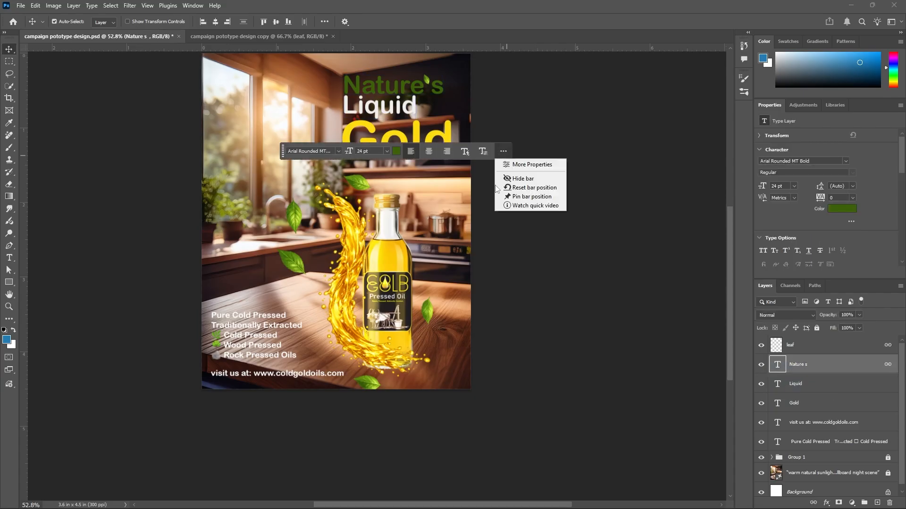
left_click(522, 179)
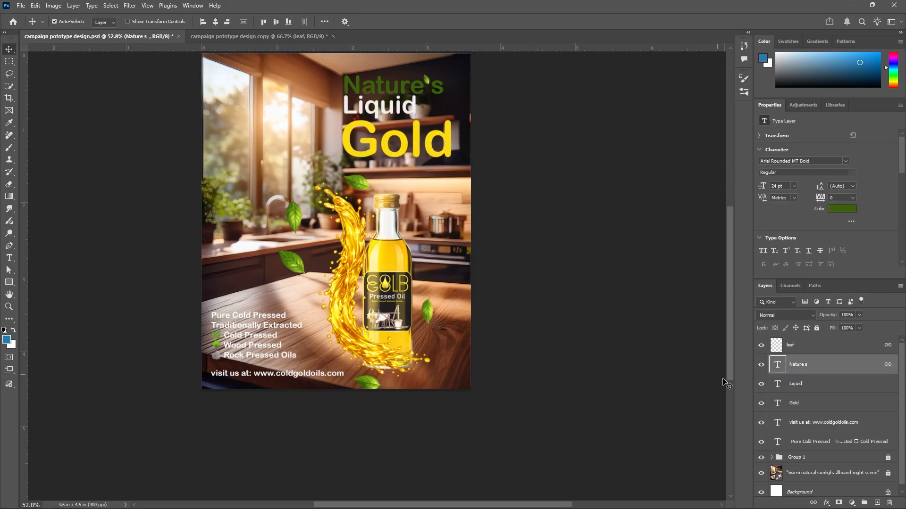
left_click(761, 365)
left_click(762, 365)
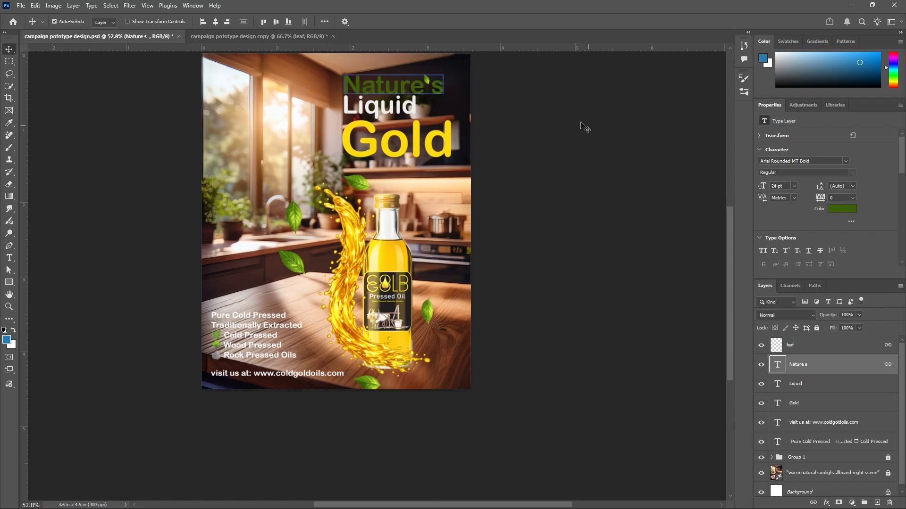
Zoom into the headline to inspect the Nature's text and its leaf accent, then zoom back out
left_click_drag(730, 220, 730, 194)
scroll(460, 150, "up", 9)
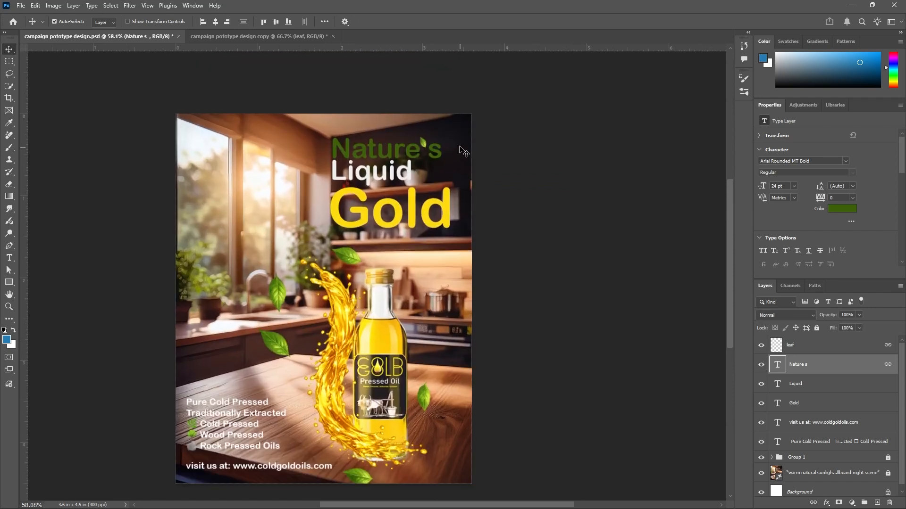
scroll(379, 143, "up", 3)
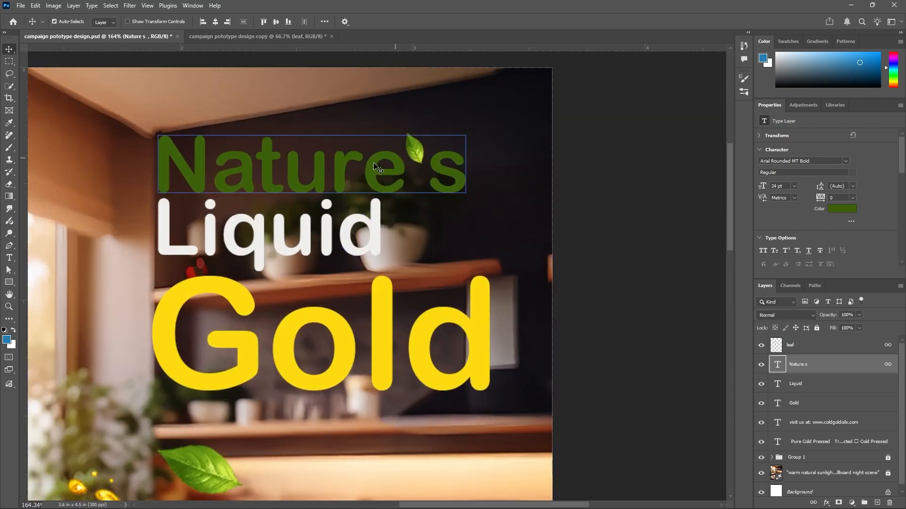
left_click(409, 157)
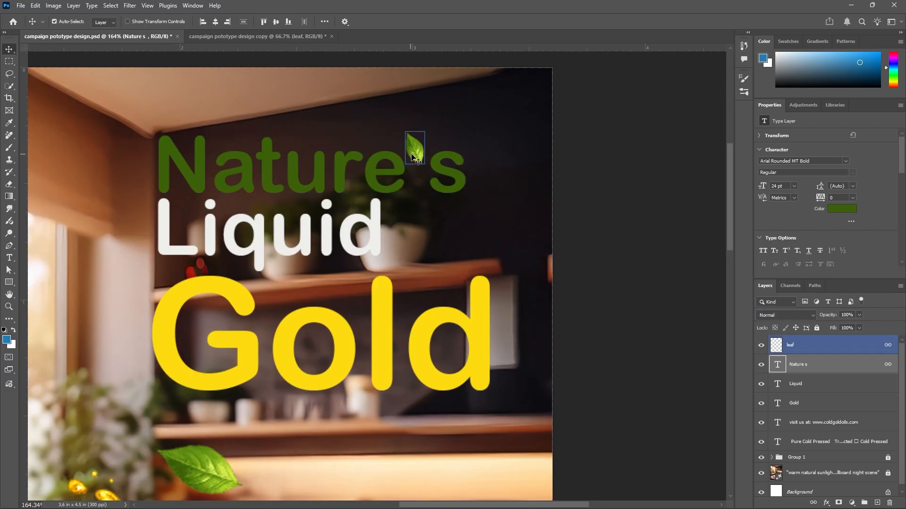
left_click(448, 162)
scroll(458, 144, "down", 3)
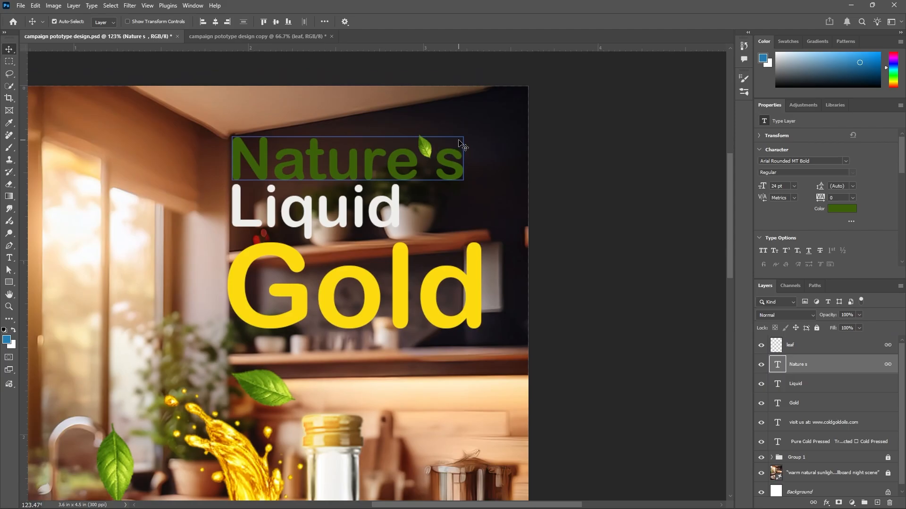
scroll(430, 143, "down", 2)
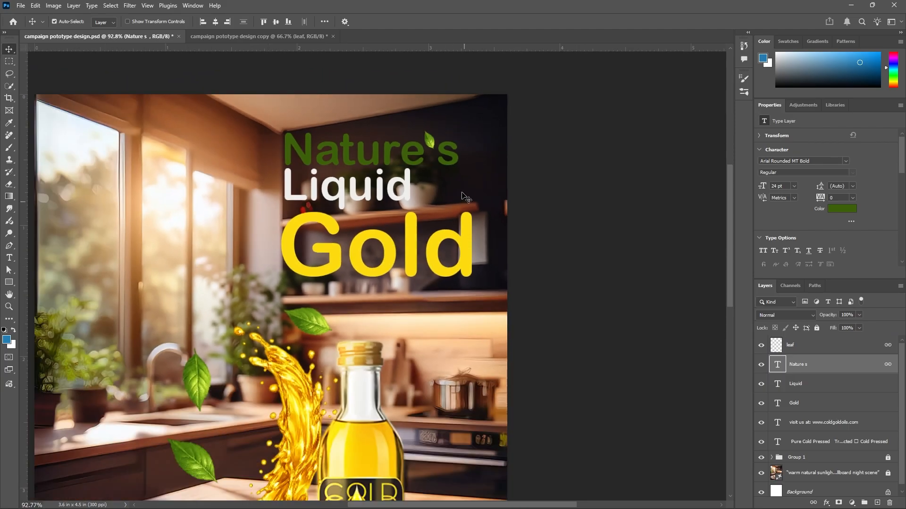
scroll(486, 146, "down", 1)
Toggle the Liquid and Gold text layers' visibility to compare the headline without them
left_click(766, 384)
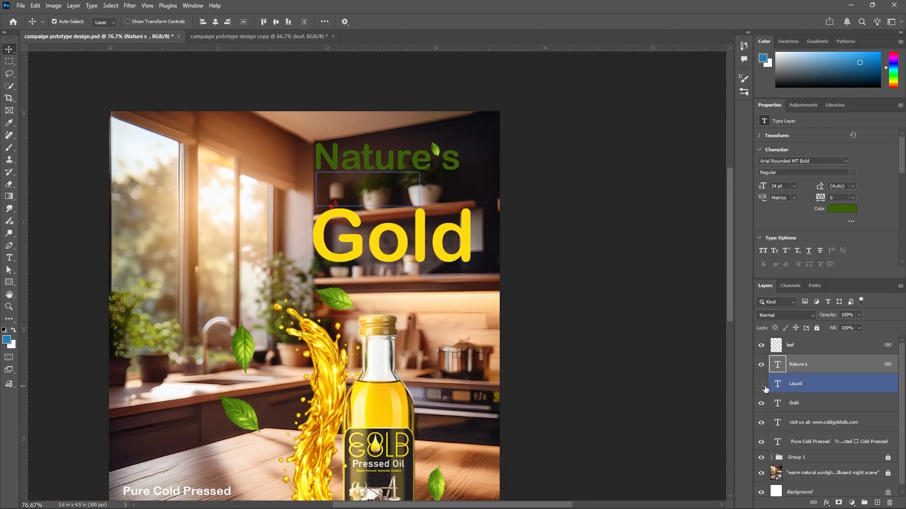
left_click(766, 403)
left_click(760, 403)
left_click(761, 403)
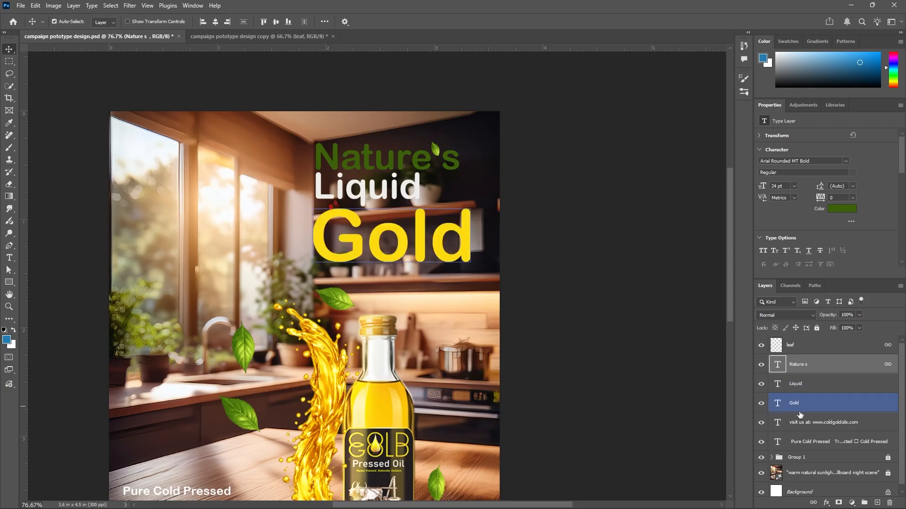
Zoom around the poster to review the feature list, website line and overall layout, then deselect layers
scroll(535, 197, "down", 1)
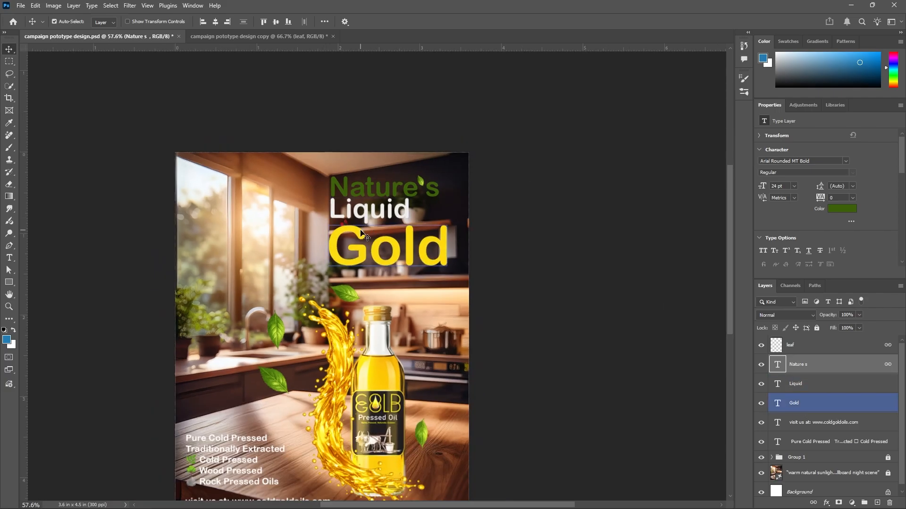
left_click(504, 252)
scroll(514, 212, "down", 1)
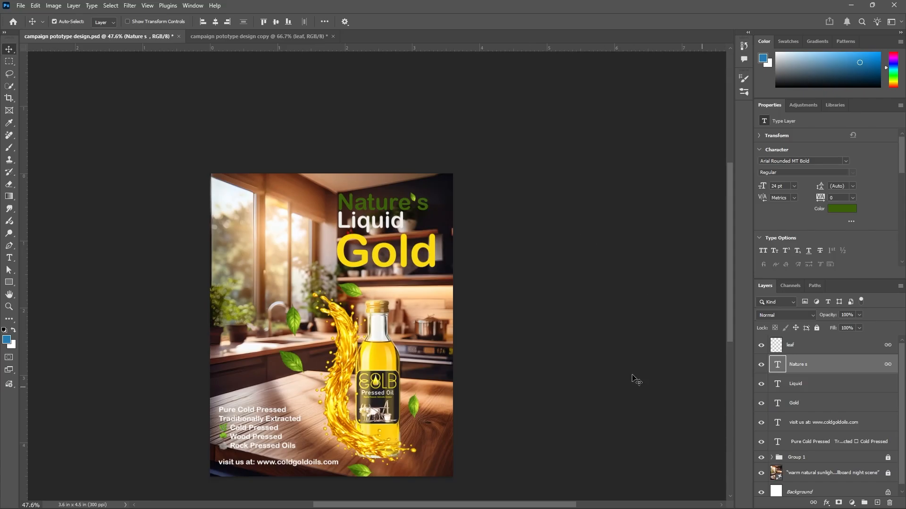
scroll(288, 432, "up", 3)
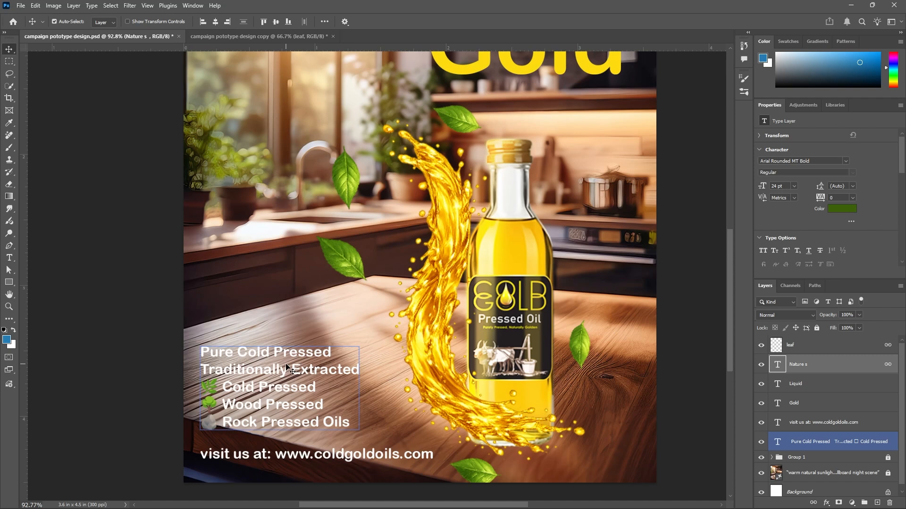
scroll(349, 156, "down", 2)
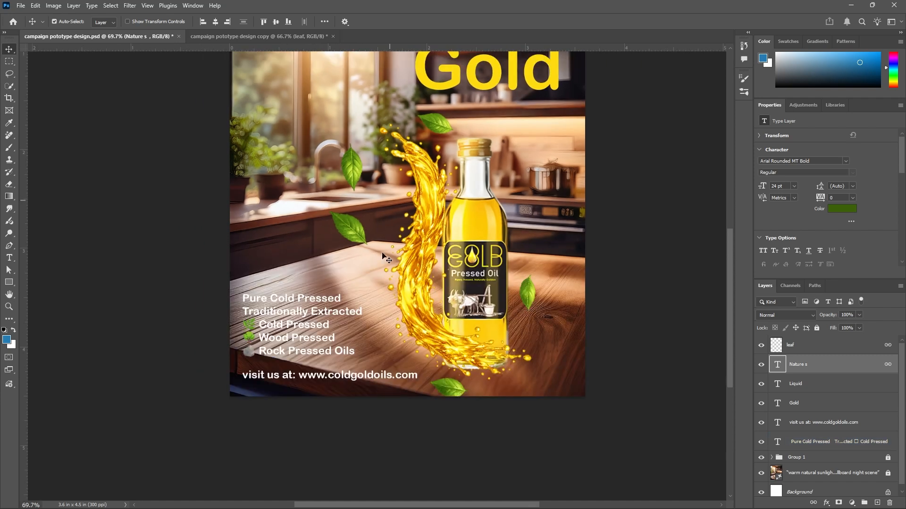
scroll(308, 404, "up", 2)
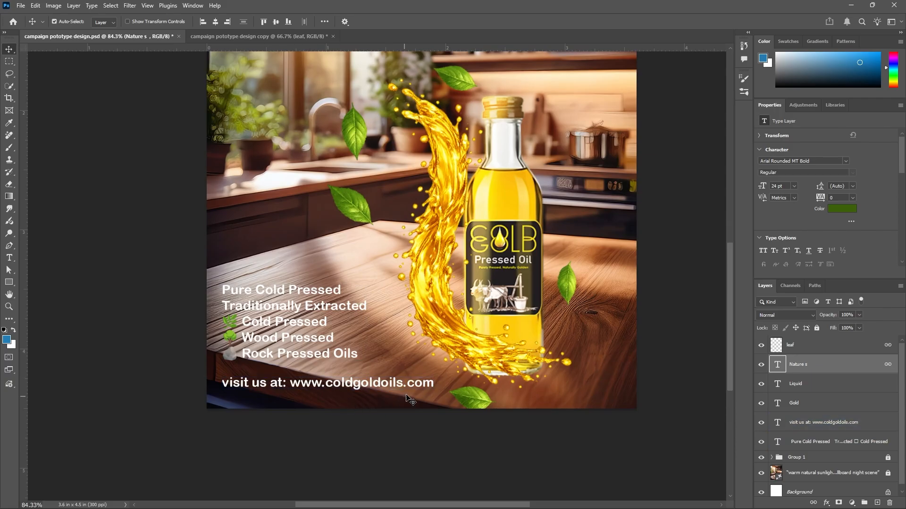
scroll(415, 373, "down", 3)
scroll(427, 353, "down", 1)
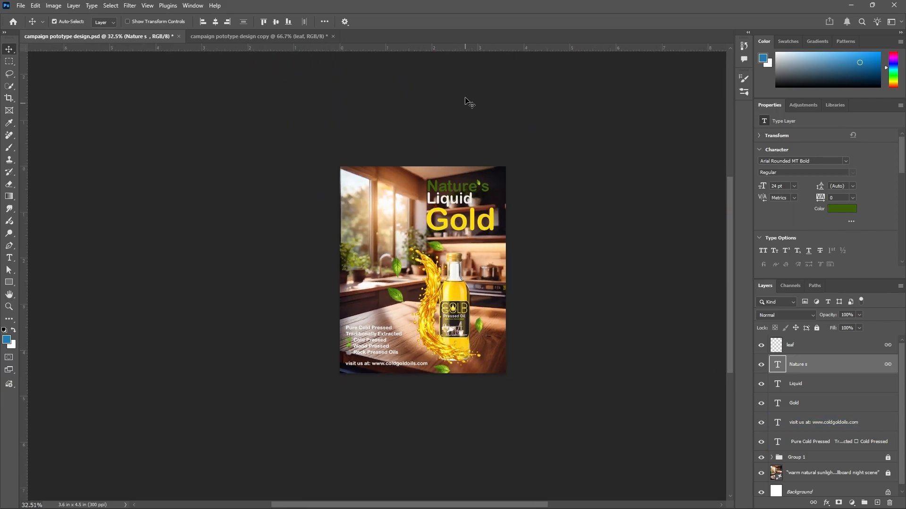
mouse_move(727, 242)
left_mouse_down()
mouse_move(724, 221)
mouse_move(721, 251)
left_mouse_up()
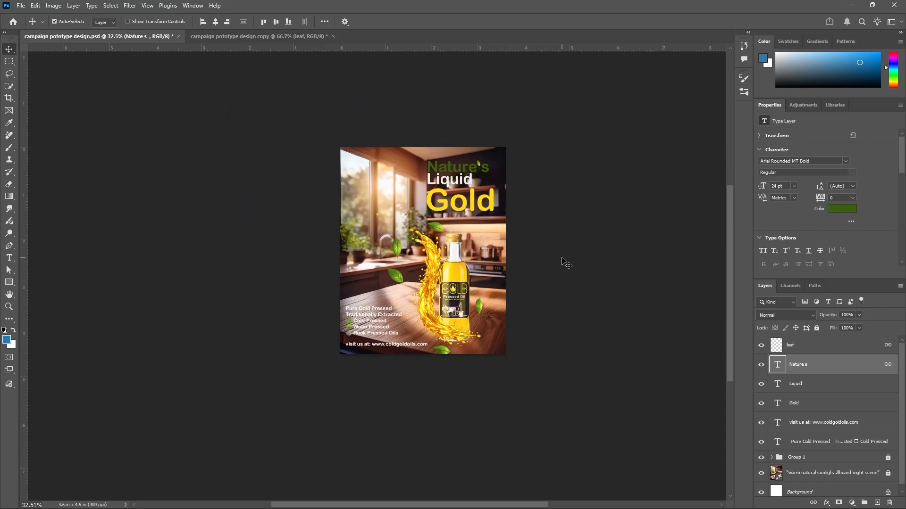
scroll(566, 263, "up", 1)
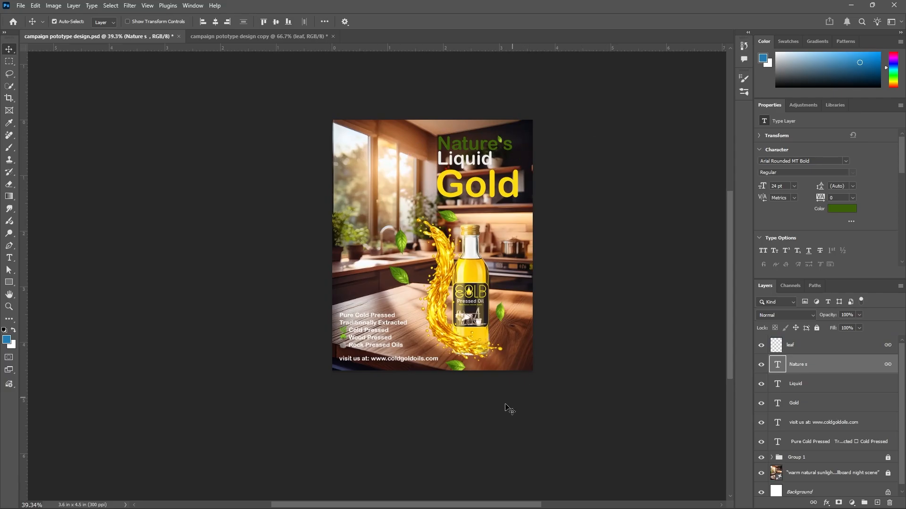
left_click(576, 183)
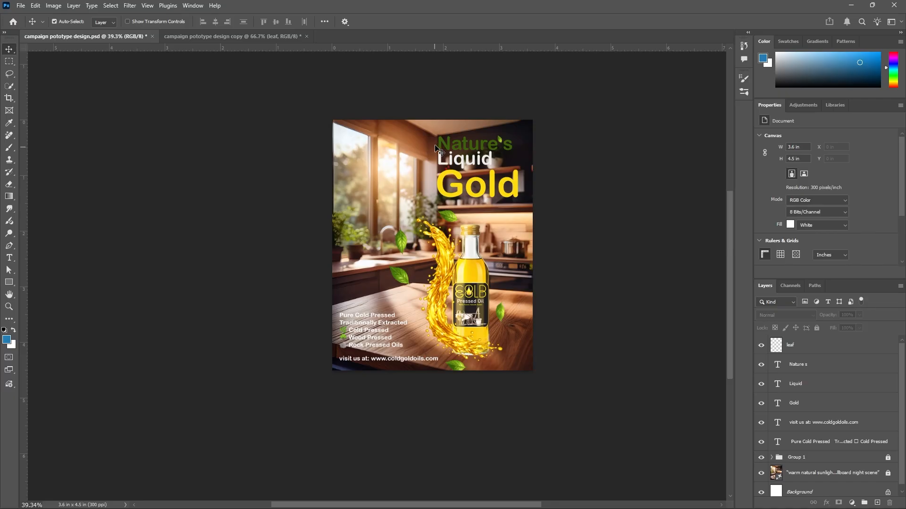
Start saving a copy of the poster and create and open a new folder on the Desktop
scroll(728, 198, "up", 2)
scroll(723, 185, "up", 1)
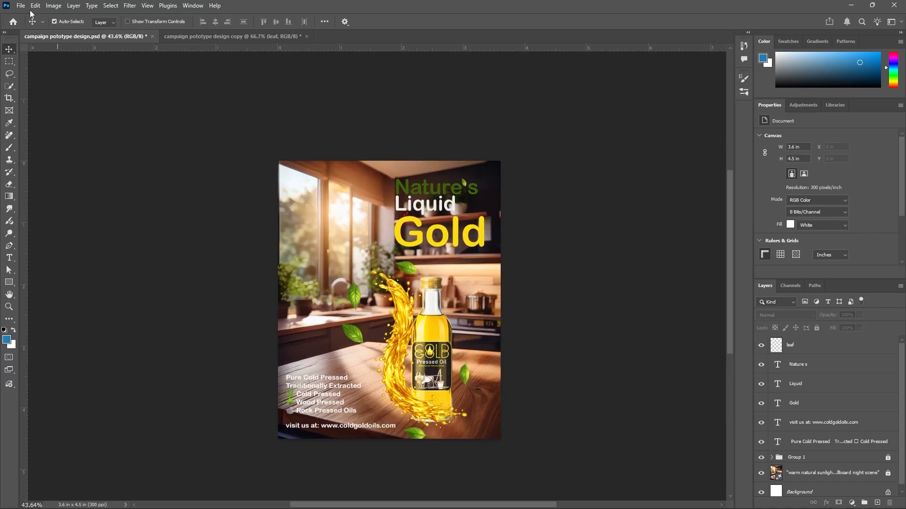
left_click(21, 5)
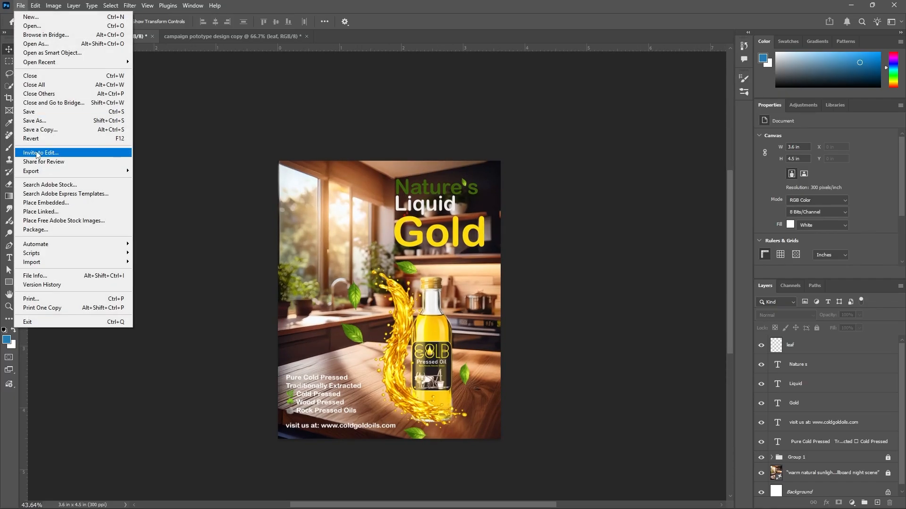
left_click(52, 129)
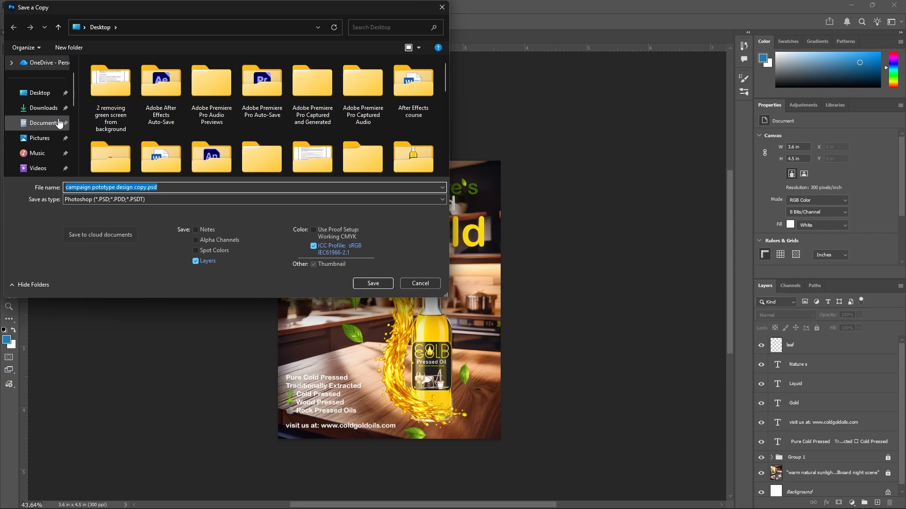
left_click(56, 97)
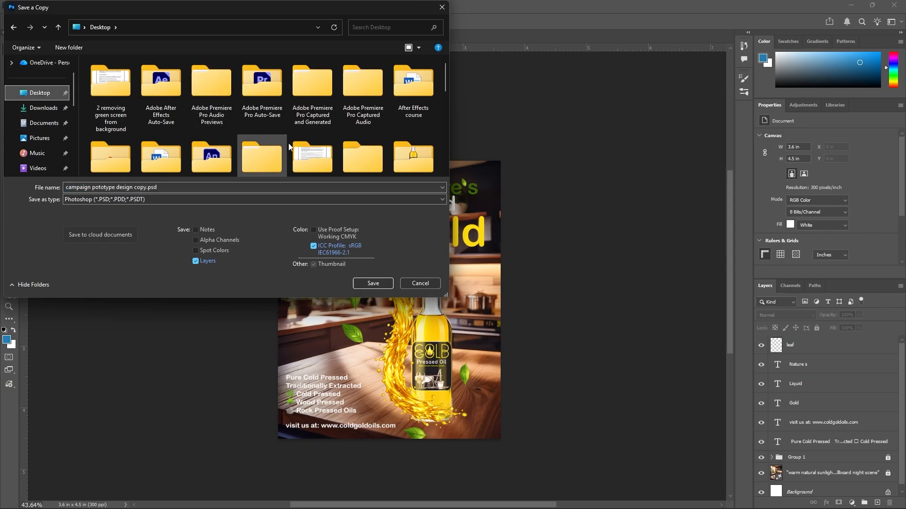
right_click(392, 126)
mouse_move(412, 224)
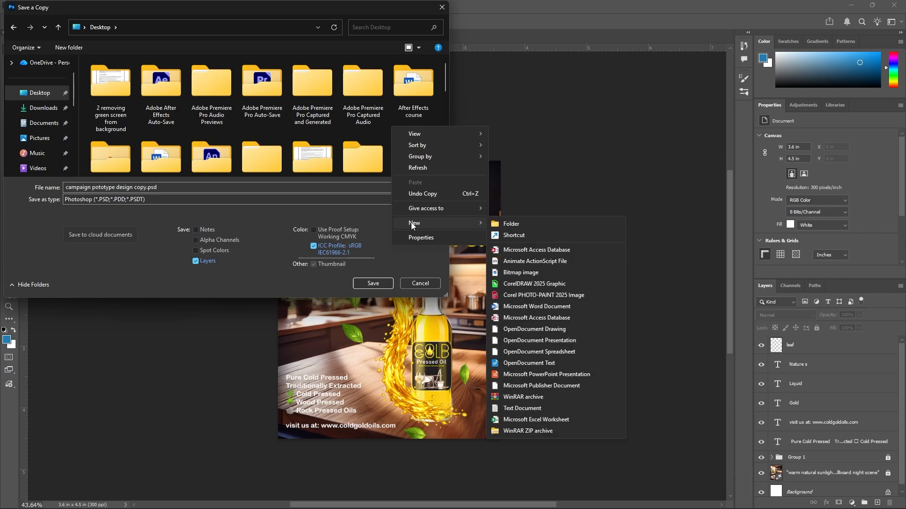
left_click(517, 225)
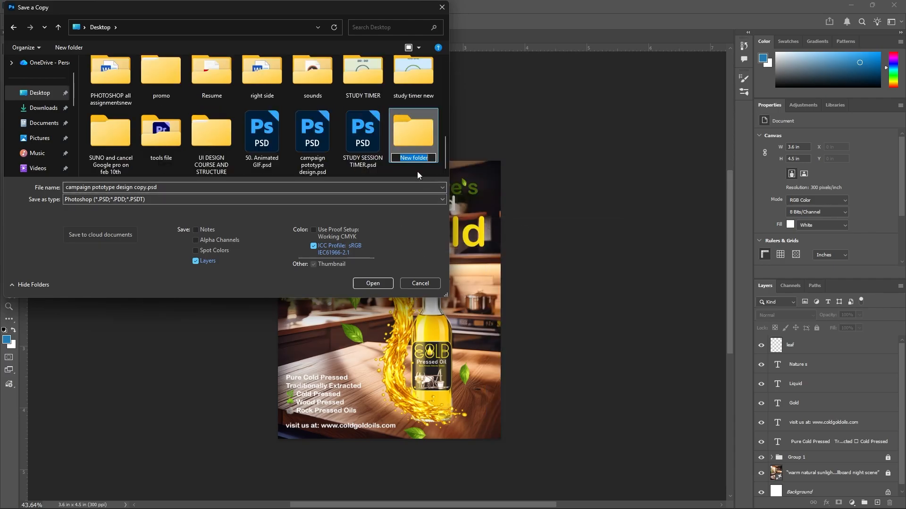
left_click(412, 131)
double_click(412, 138)
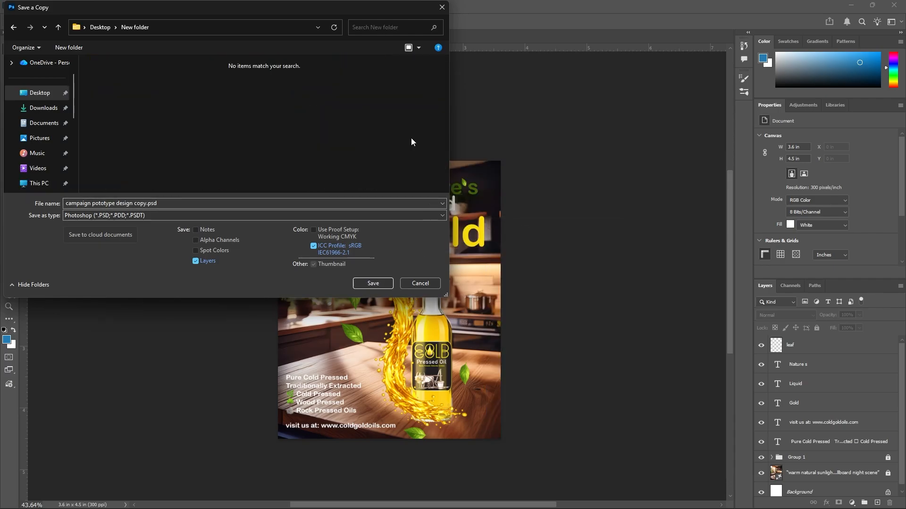
Save the copy as a JPEG in the new folder with quality 12, Maximum
left_click(137, 217)
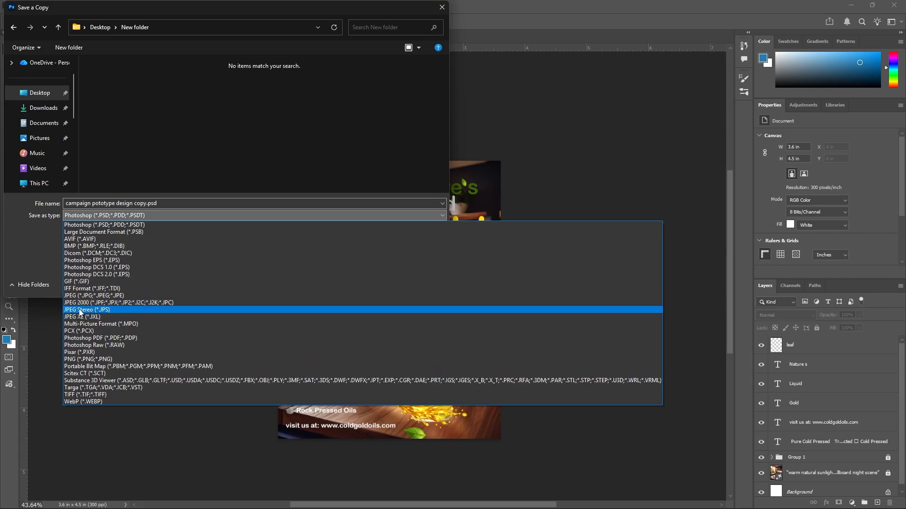
left_click(92, 296)
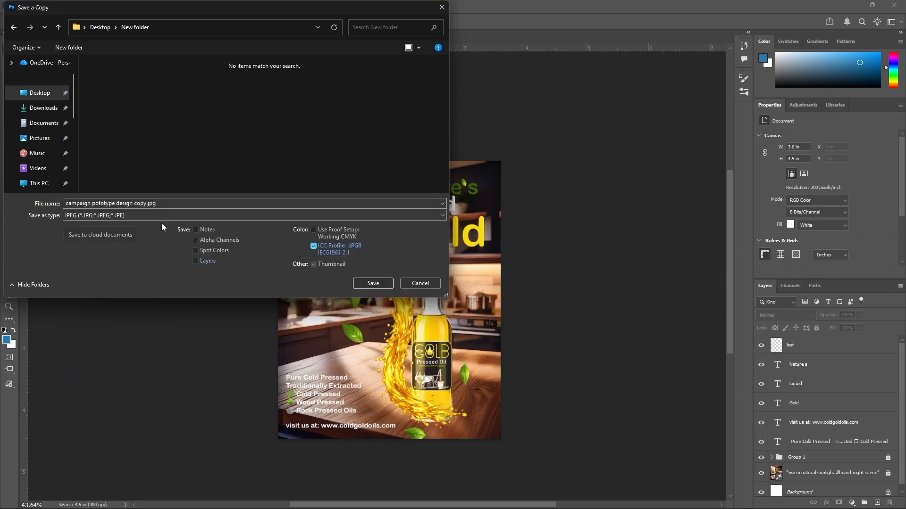
left_click(373, 283)
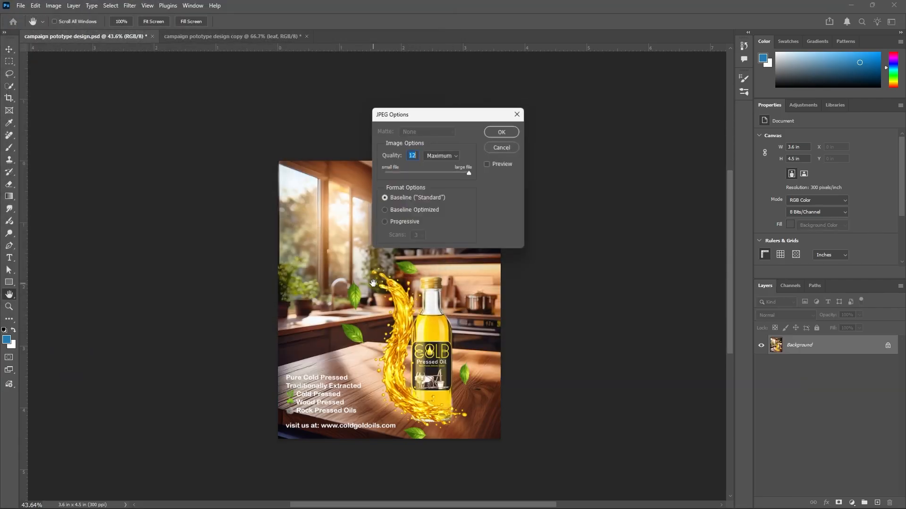
left_click(507, 133)
Select the oil bottle on the poster and drag it slightly upward
scroll(406, 351, "down", 5)
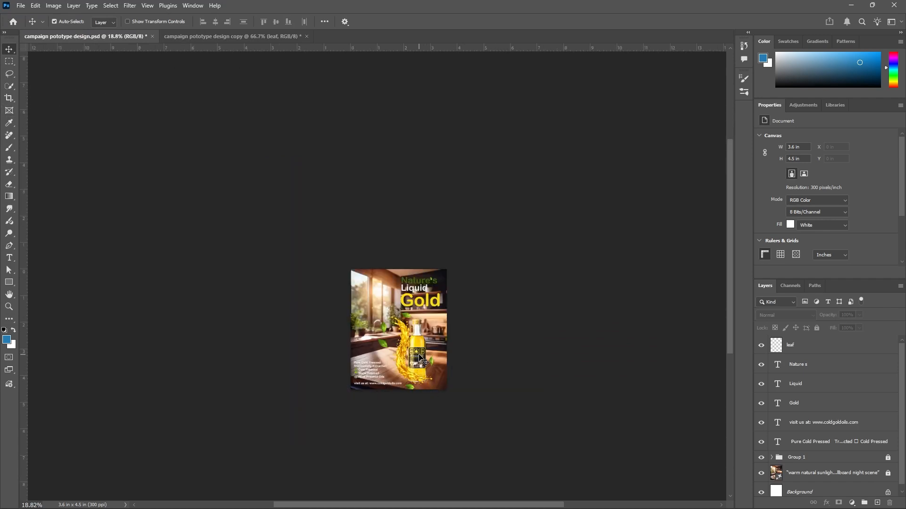
left_click(859, 476)
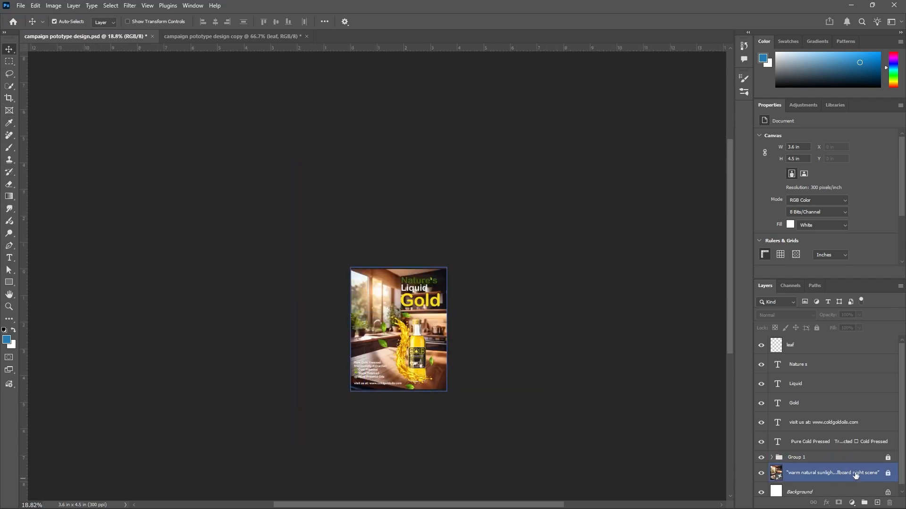
left_click(881, 458)
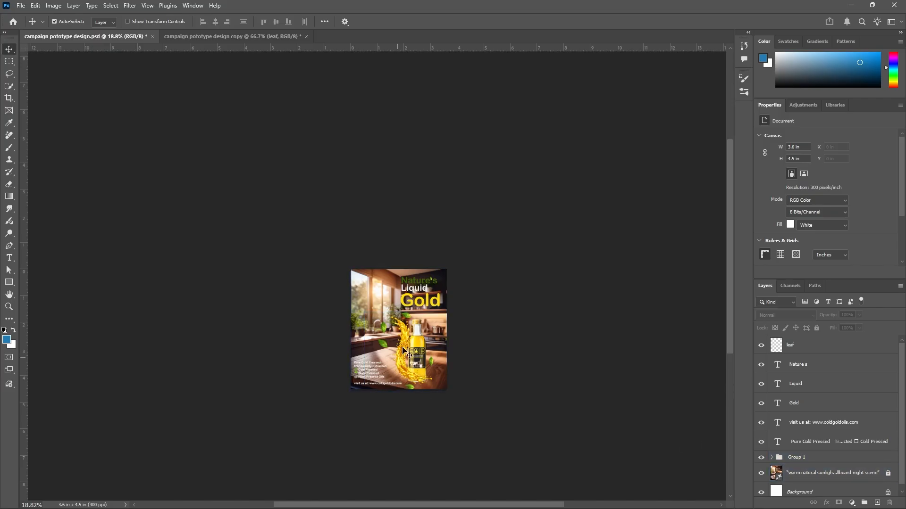
left_click(419, 351)
left_click_drag(419, 352, 410, 325)
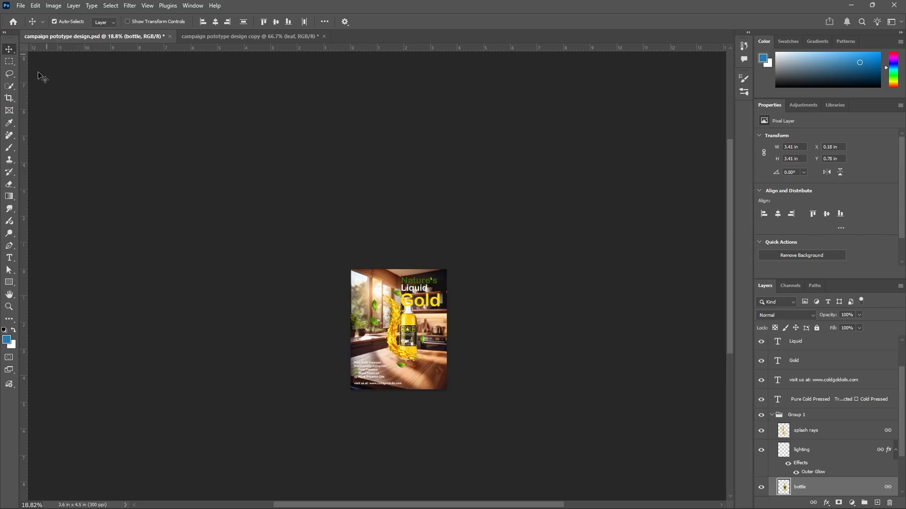
Scale the poster's headline, bottle and text layers down to about 59% and reposition them in the canvas centre
left_click(111, 188)
left_click(9, 99)
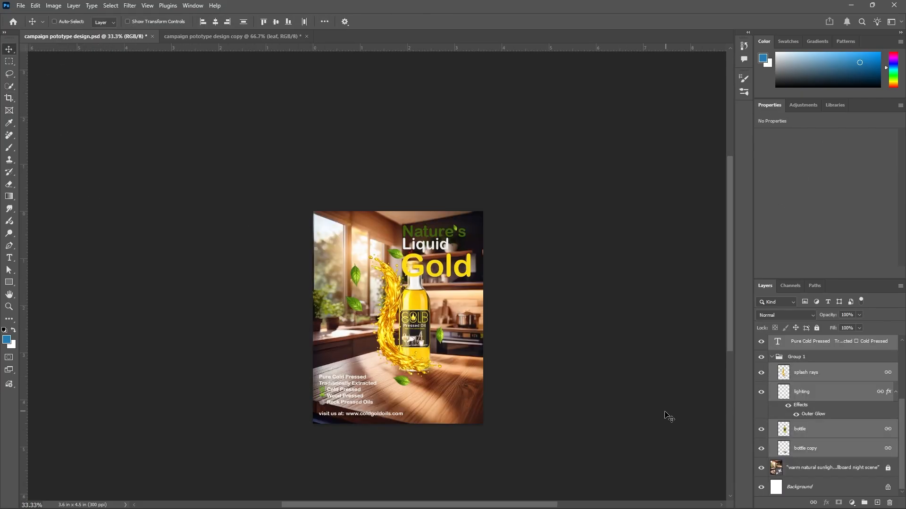
key("ctrl+t")
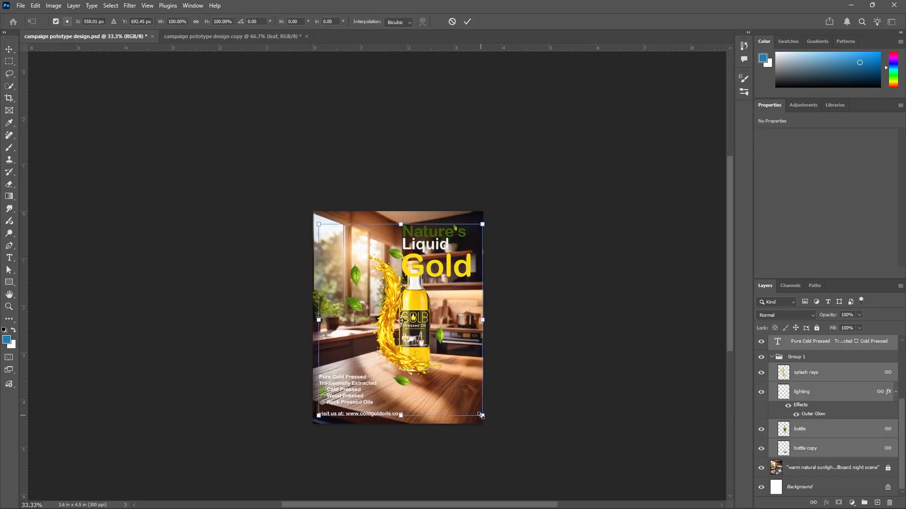
left_click_drag(482, 416, 414, 336)
left_click_drag(380, 304, 417, 351)
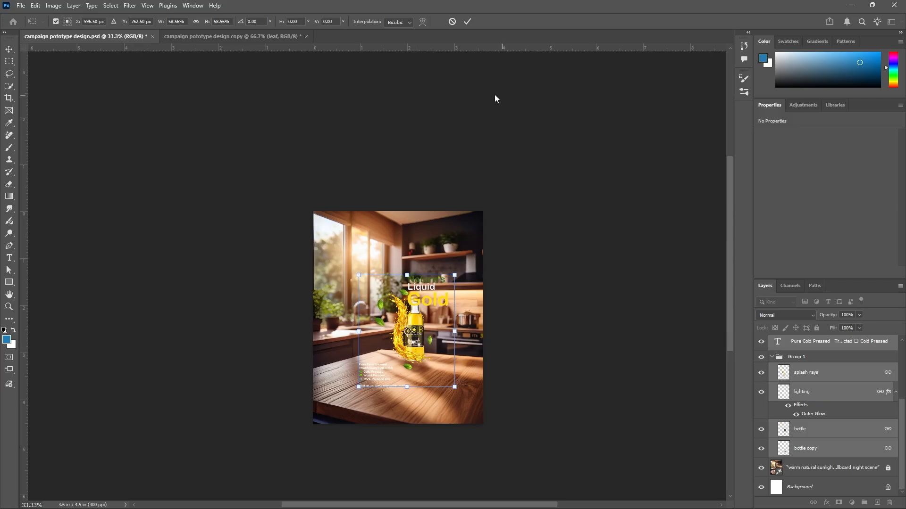
left_click(466, 23)
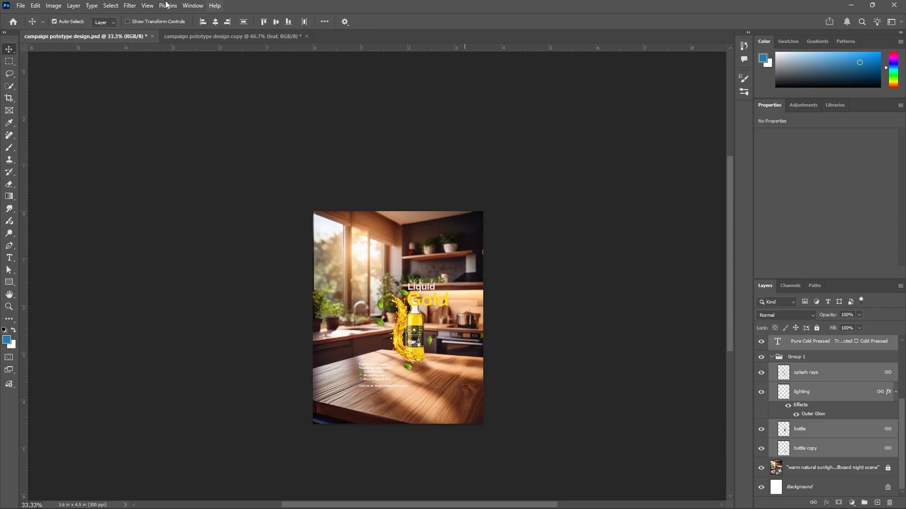
Crop the canvas to a 16:9 landscape ratio around the scaled design
left_click(10, 98)
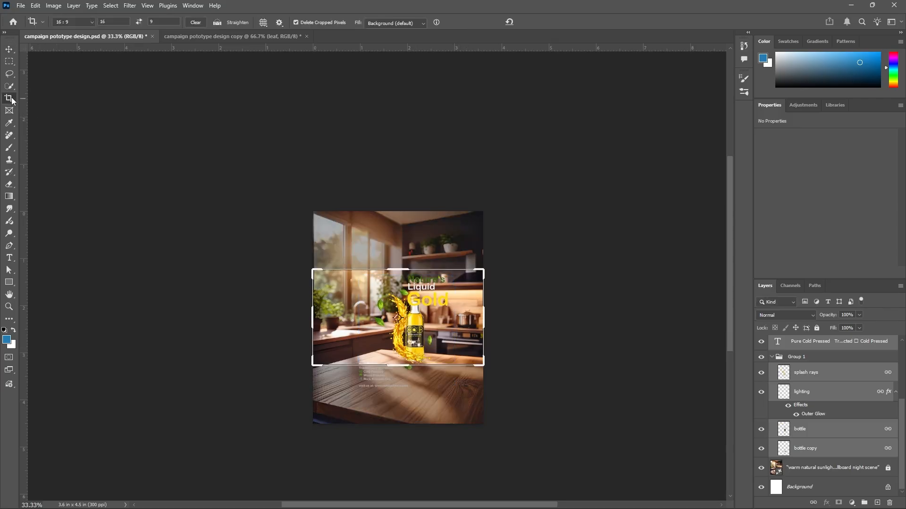
left_click(93, 22)
left_click(76, 86)
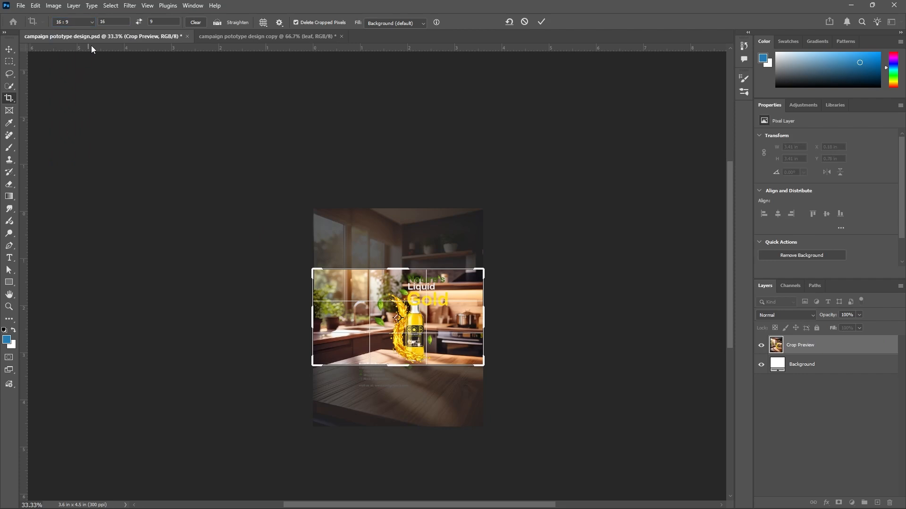
left_click(541, 21)
left_click_drag(344, 414, 397, 363)
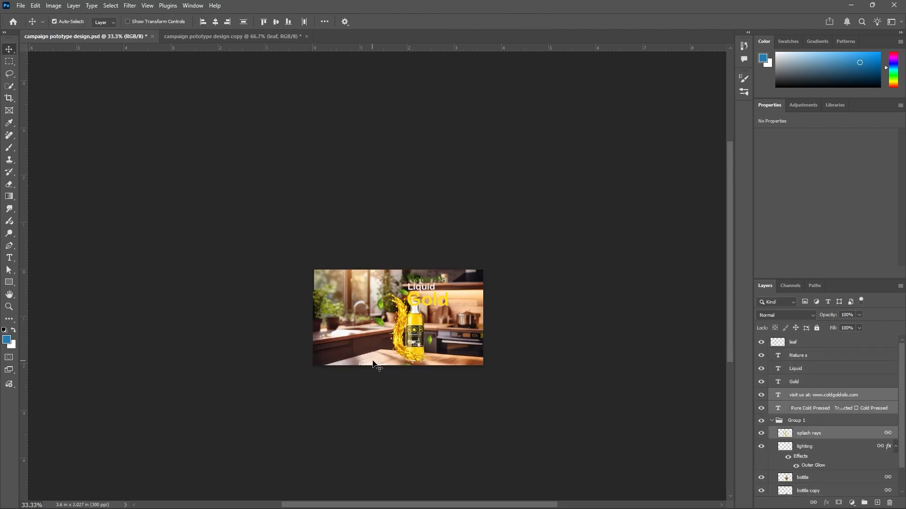
scroll(467, 358, "up", 3)
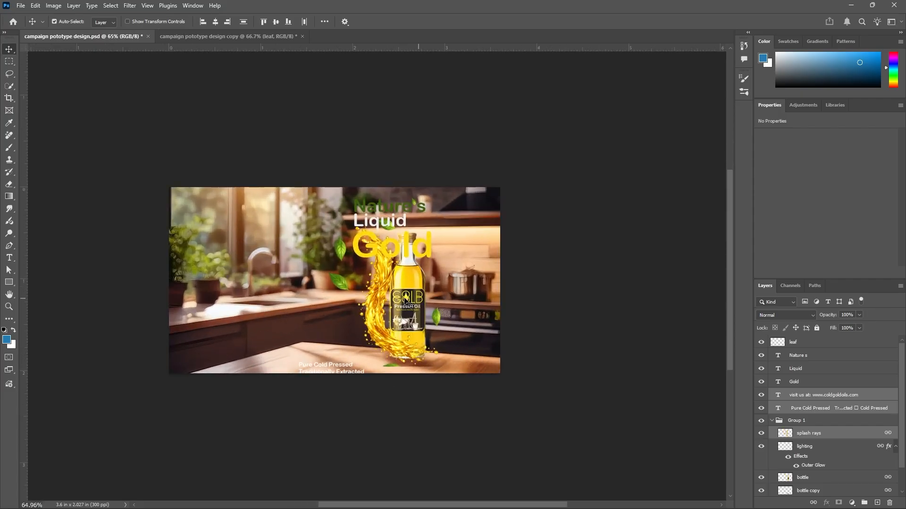
Select all the design elements and shift them to the right on the landscape canvas
left_click_drag(406, 302, 423, 305)
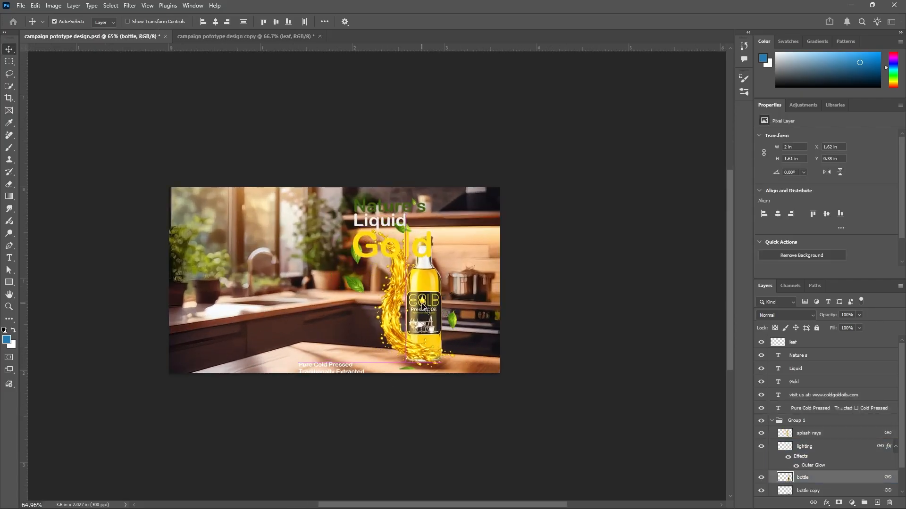
key("ctrl+z")
left_click_drag(134, 165, 504, 415)
left_click_drag(410, 310, 434, 313)
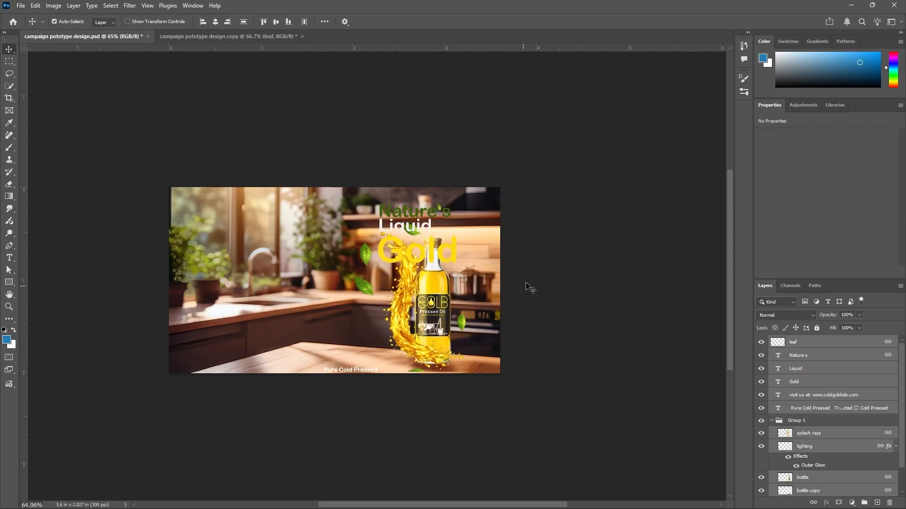
Reposition the Nature's, Liquid and Gold text layers slightly up and to the right
left_click(546, 248)
left_click_drag(449, 216, 469, 205)
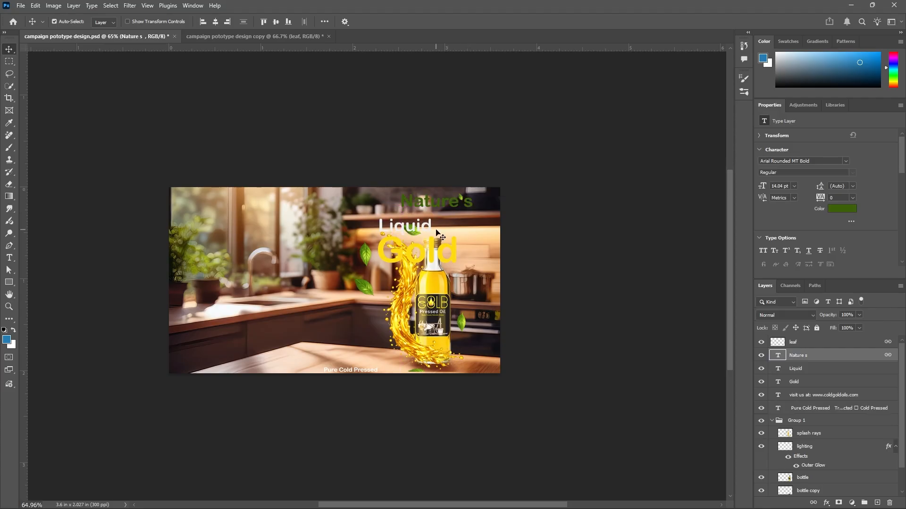
left_click(429, 226)
left_click_drag(429, 227, 451, 217)
left_click(457, 255)
left_click_drag(453, 256, 478, 247)
left_click_drag(520, 160, 460, 257)
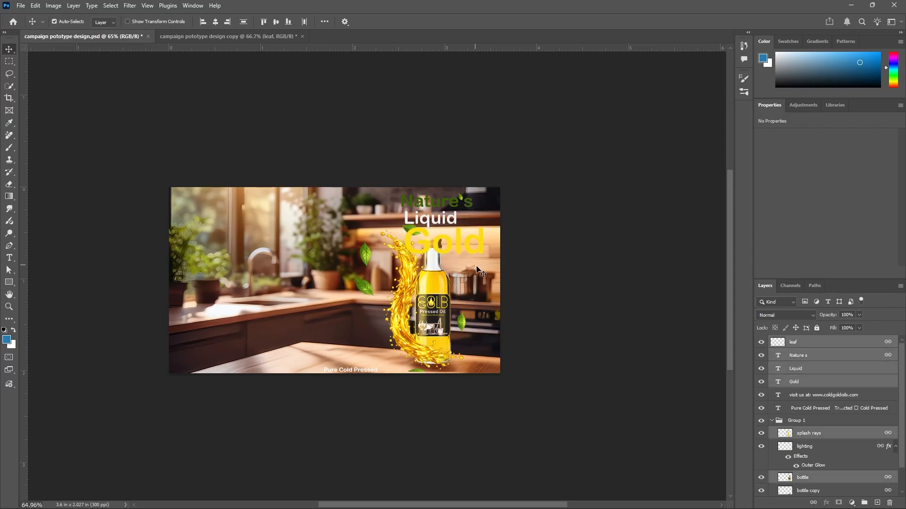
left_click(560, 212)
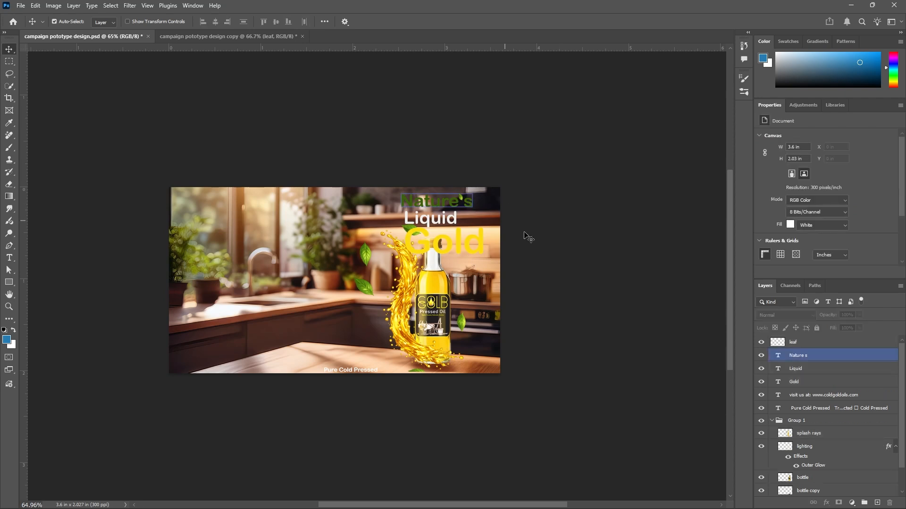
left_click_drag(455, 163, 473, 246)
key("ctrl+t")
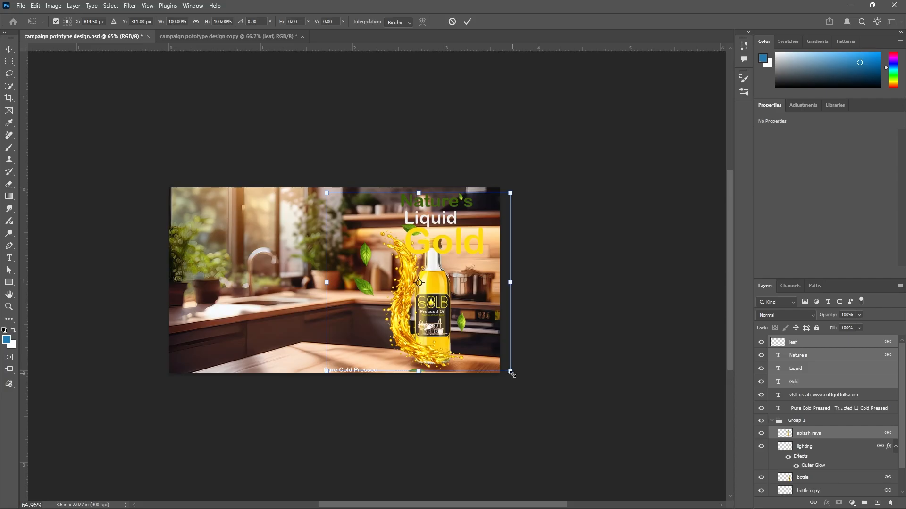
left_click_drag(518, 219, 516, 212)
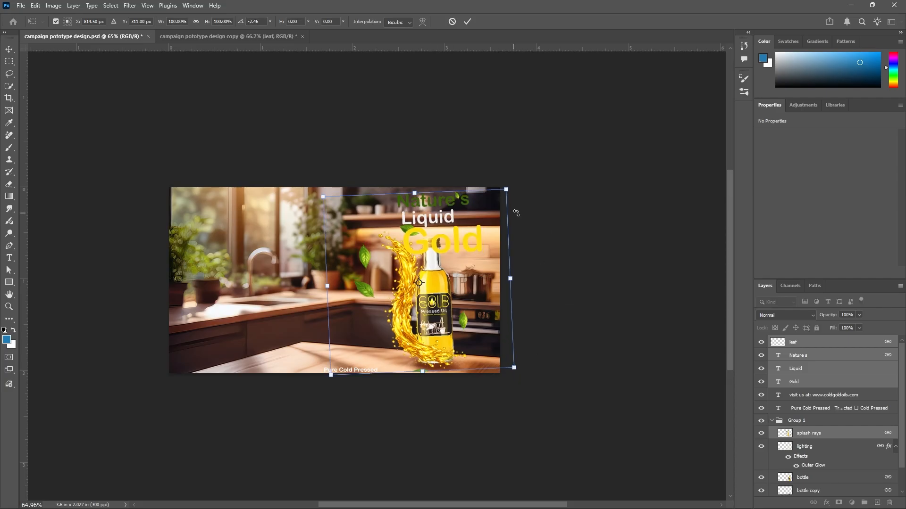
left_click(452, 22)
Collapse Group 1 with the bottle and temporarily hide it
scroll(420, 220, "up", 2, "alt")
left_click(488, 204)
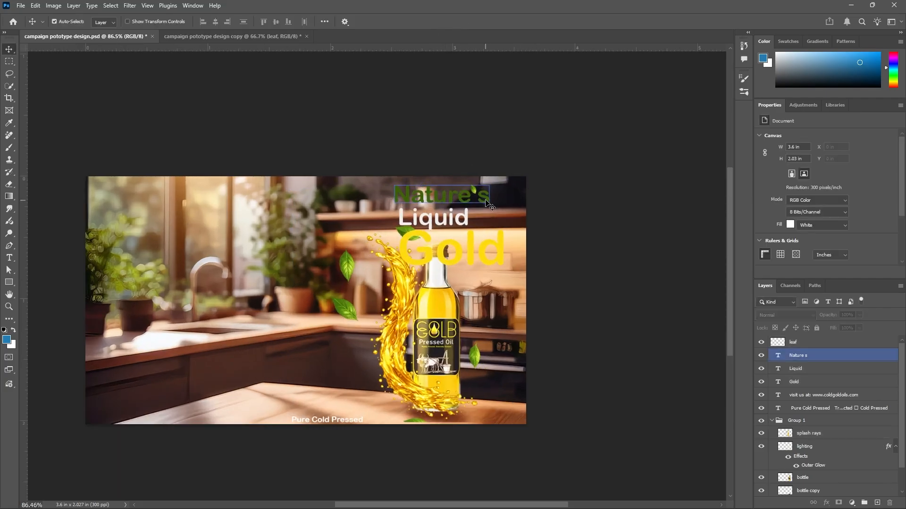
left_click(469, 251)
left_click(441, 317)
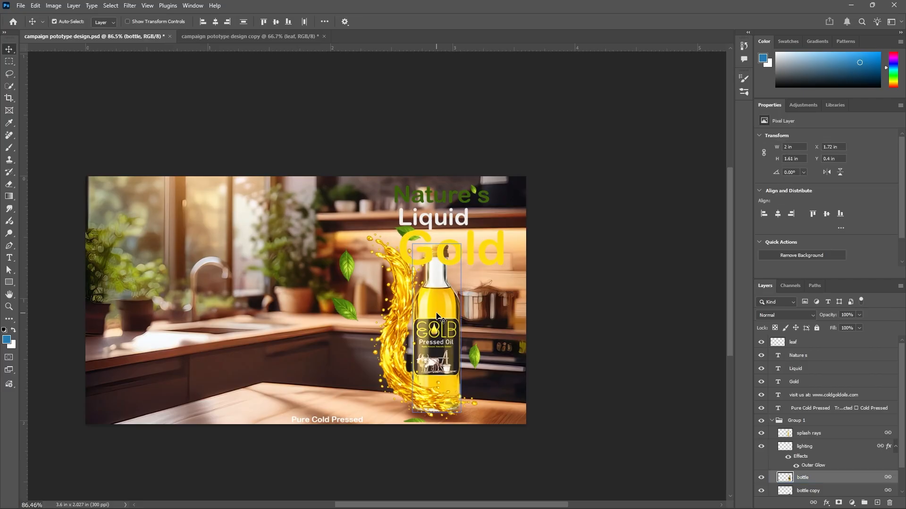
left_click(796, 420)
left_click(771, 420)
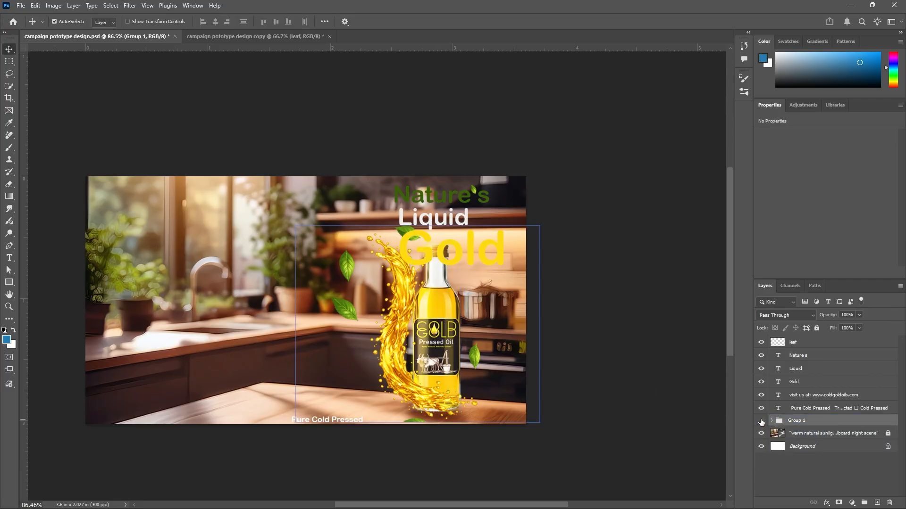
left_click(761, 421)
Scale the three headline text layers down to about 75% and show Group 1 again
left_click_drag(382, 158, 520, 272)
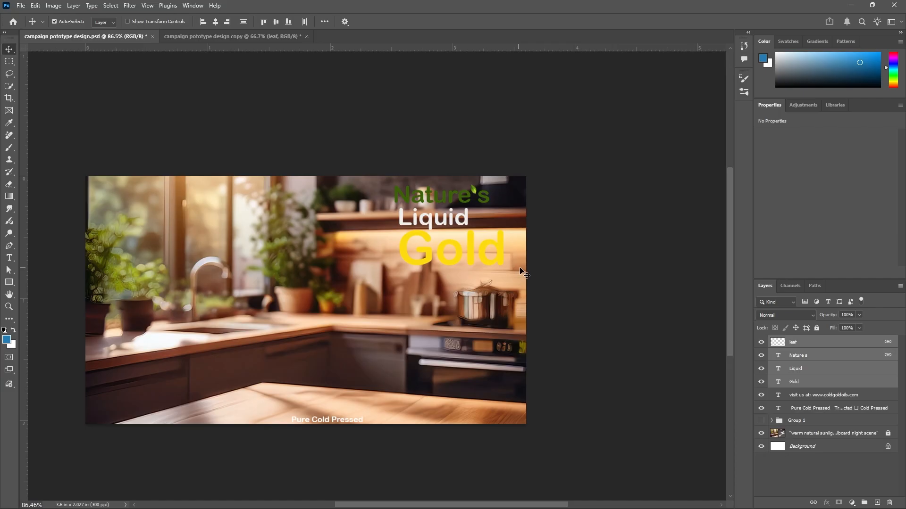
key("ctrl+t")
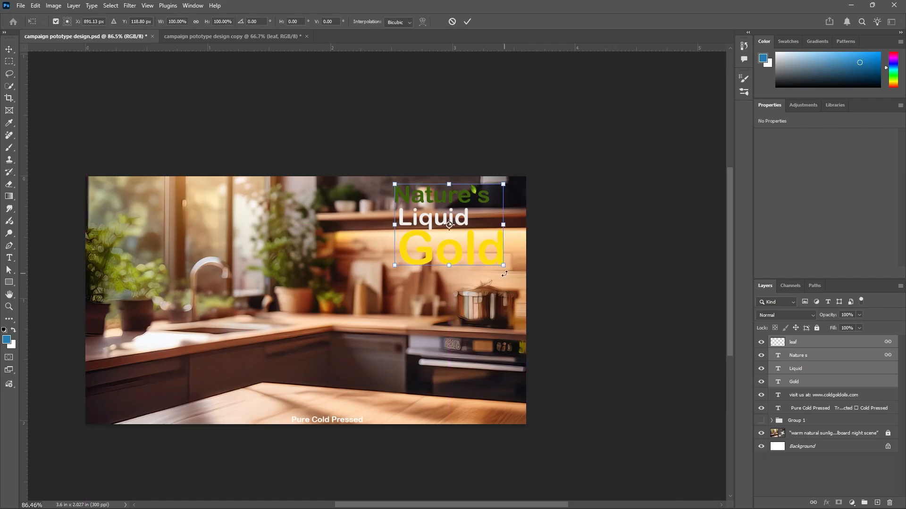
left_click_drag(503, 267, 476, 246)
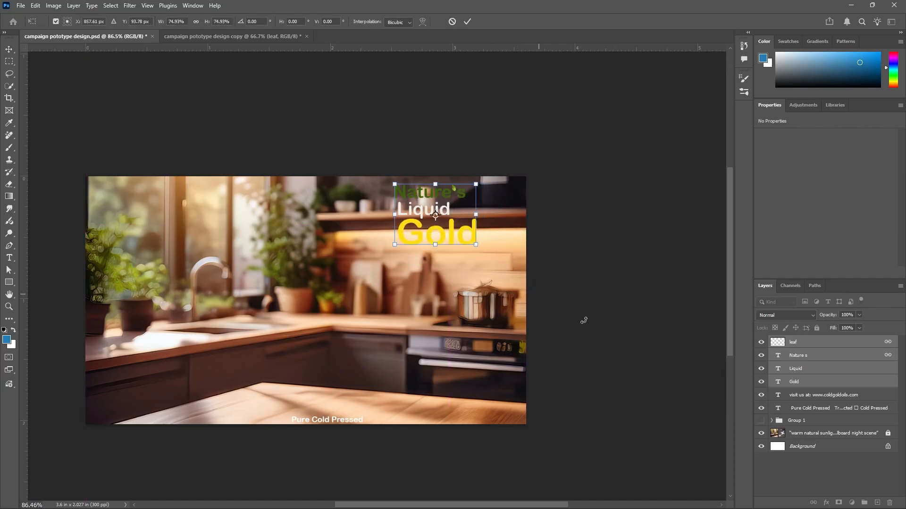
key("Return")
left_click(761, 420)
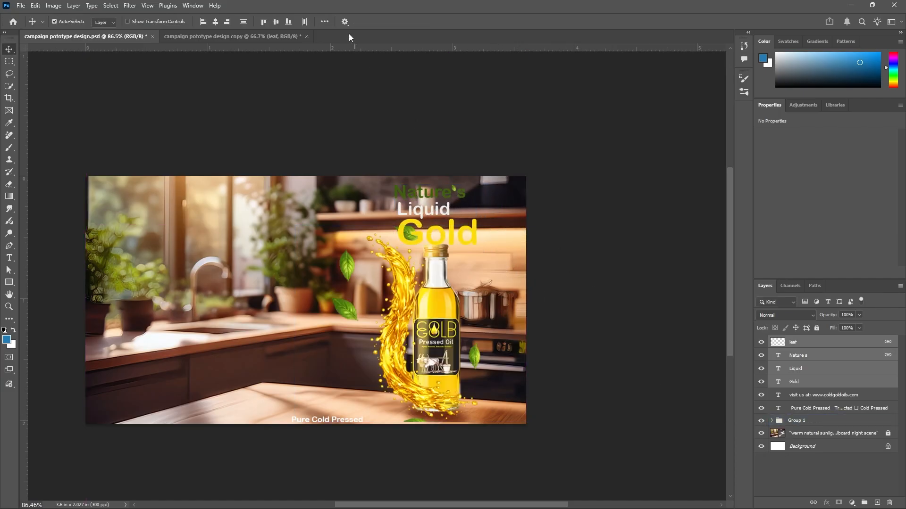
Scale the bottle with its splash down to about 76% and move it lower right
left_click(602, 243)
left_click(443, 338)
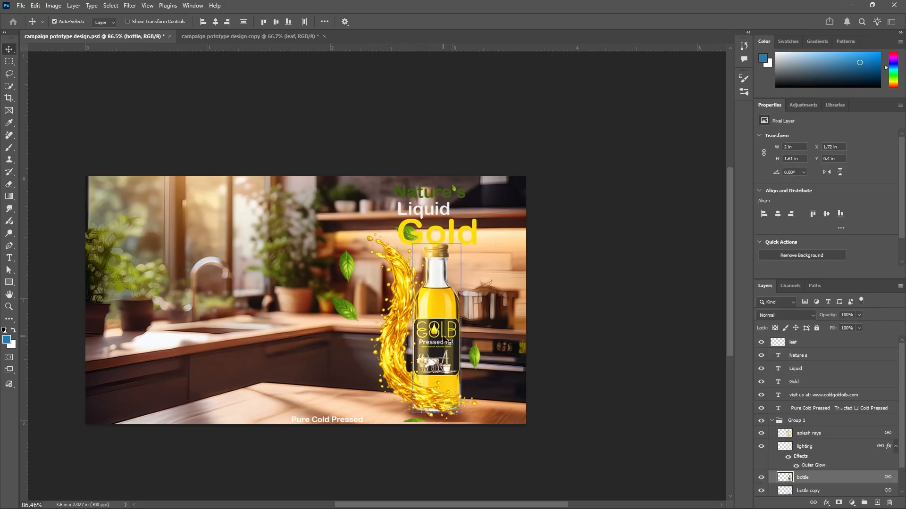
key("ctrl+t")
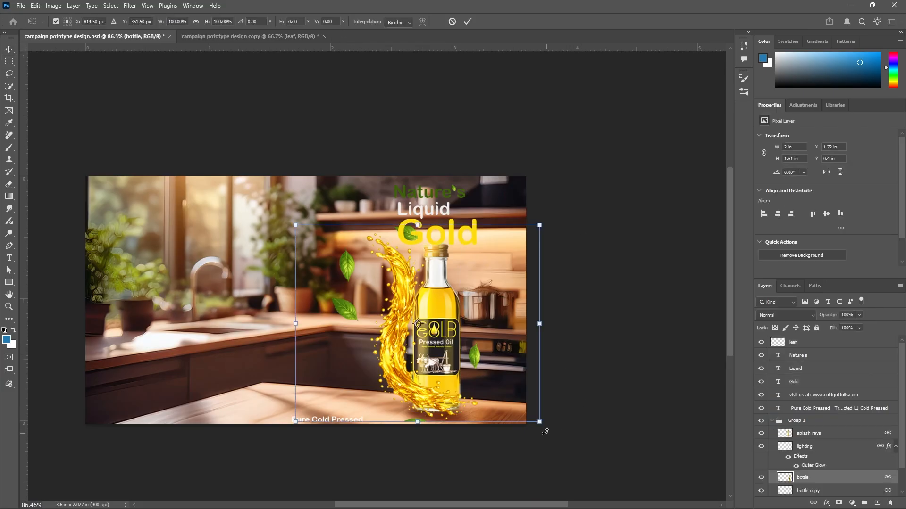
left_click_drag(509, 399, 477, 373)
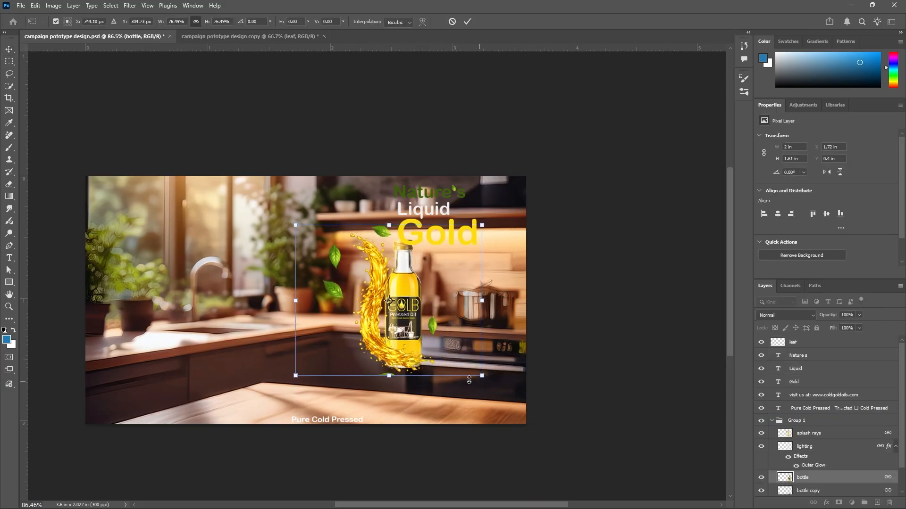
left_click_drag(412, 344, 447, 382)
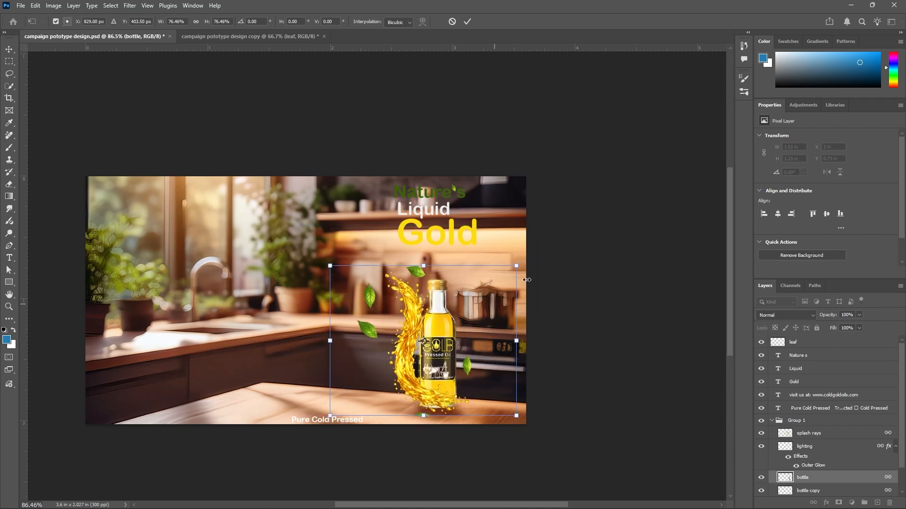
left_click(467, 21)
Move the headline text to the left of the bottle and enlarge it to about 175%
left_click(473, 169)
left_click_drag(489, 148, 418, 225)
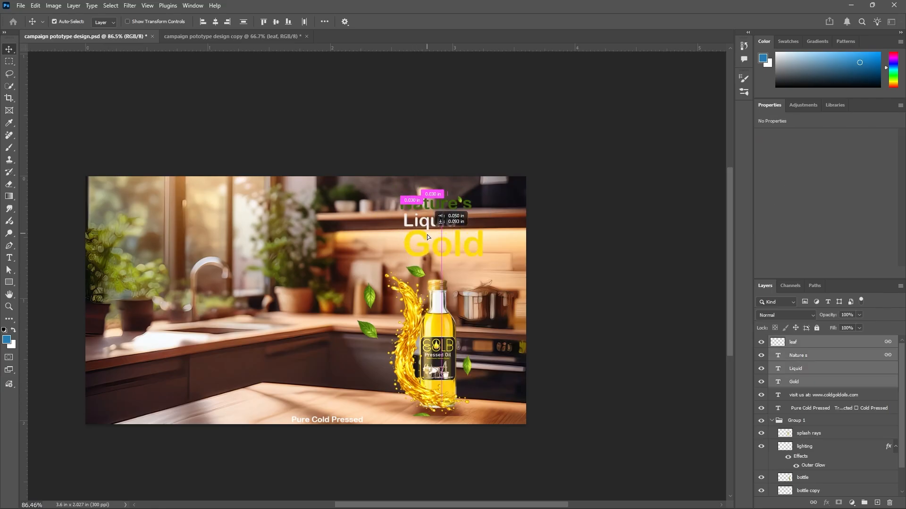
left_click_drag(427, 236, 283, 277)
key("ctrl+t")
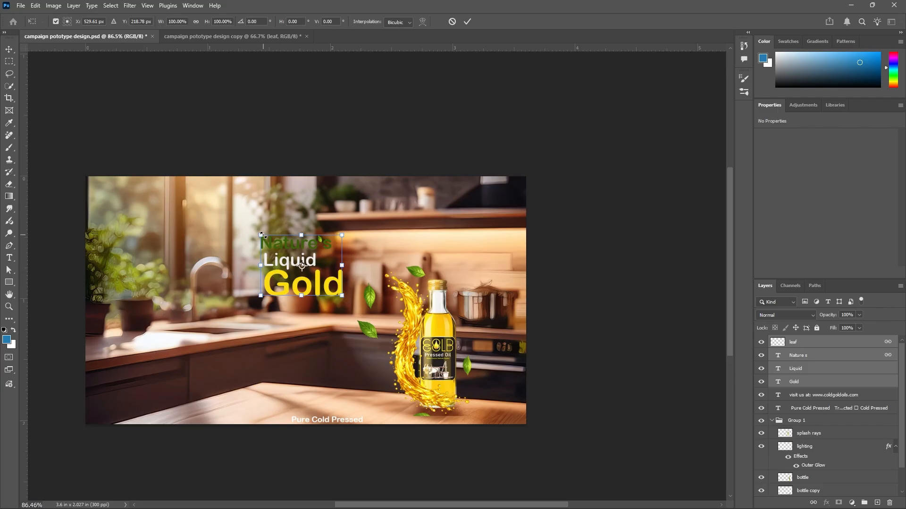
left_click_drag(262, 234, 199, 189)
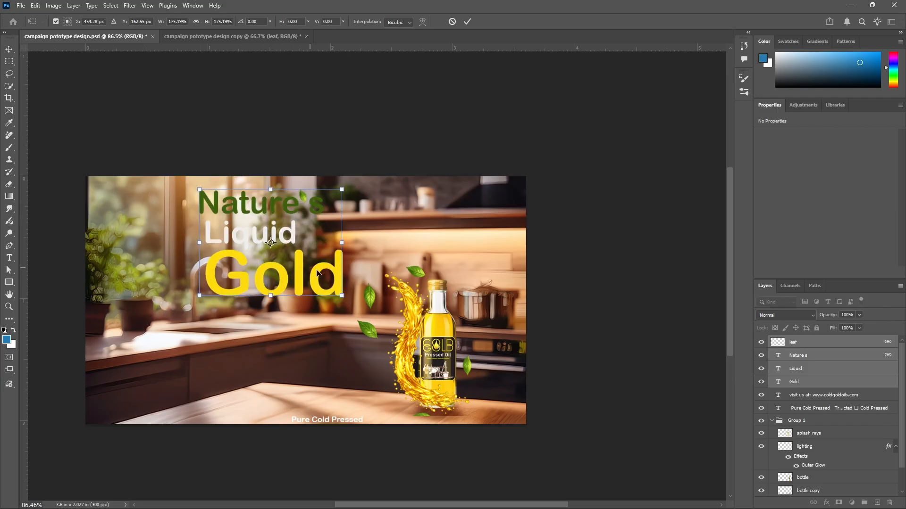
left_click_drag(341, 276, 347, 288)
left_click(466, 24)
left_click(594, 178)
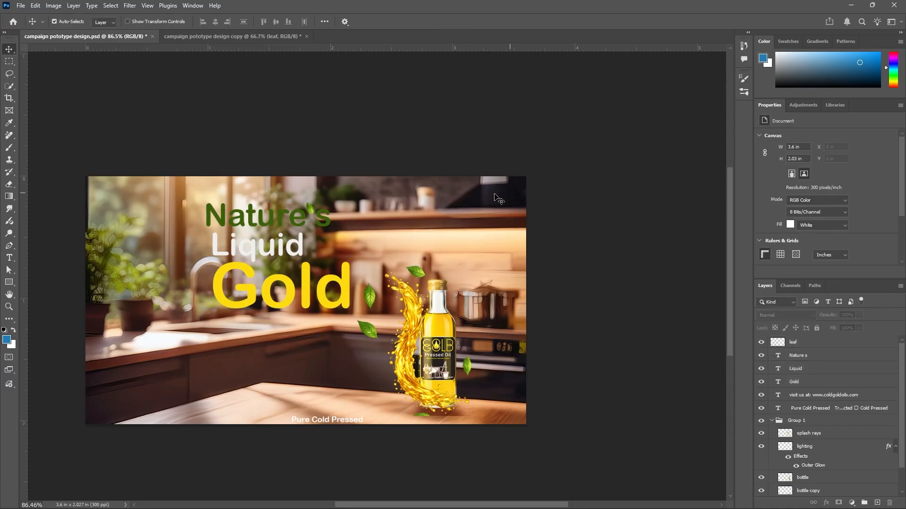
Enlarge the feature list text to about 155% below the headline
scroll(490, 201, "down", 3)
left_click_drag(349, 435, 241, 325)
key("ctrl+z")
left_click(687, 303)
key("ctrl+t")
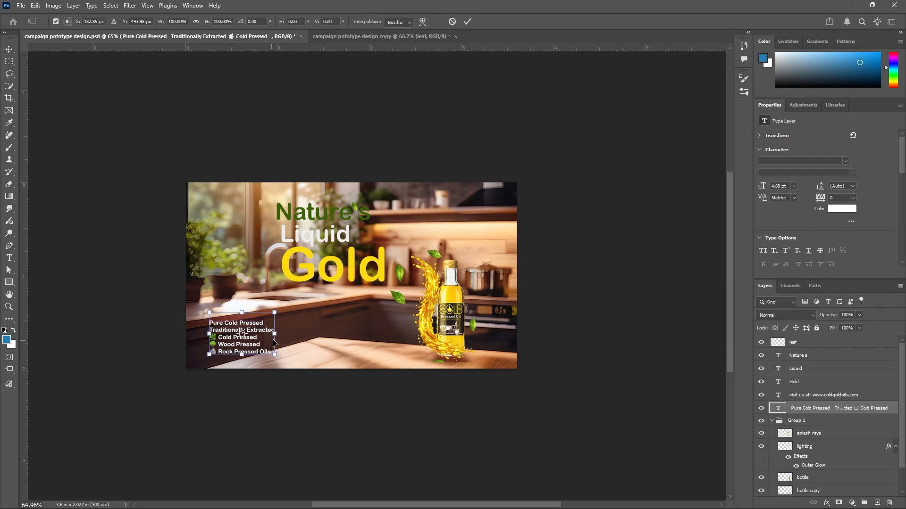
left_click_drag(275, 313, 310, 290)
mouse_move(296, 321)
left_mouse_down()
mouse_move(283, 326)
mouse_move(358, 336)
mouse_move(361, 315)
mouse_move(374, 322)
mouse_move(298, 322)
left_mouse_up()
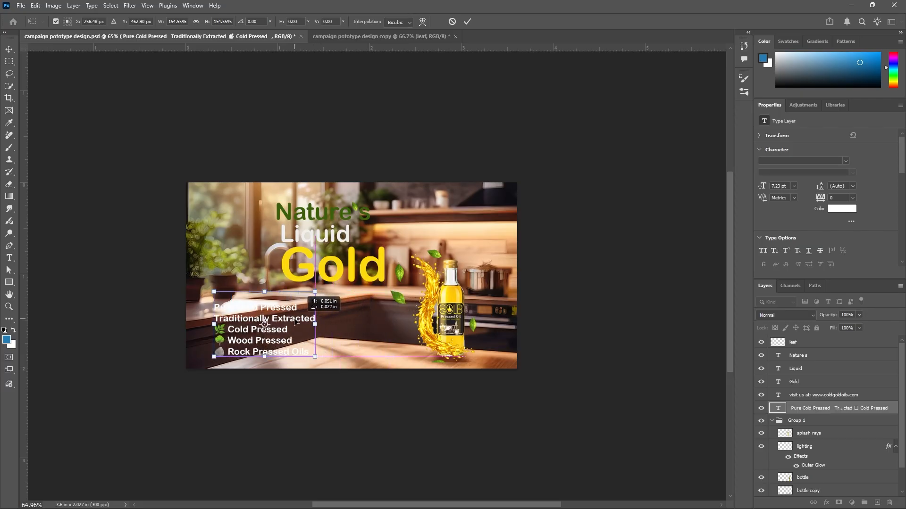
left_click_drag(295, 321, 295, 321)
left_click(467, 21)
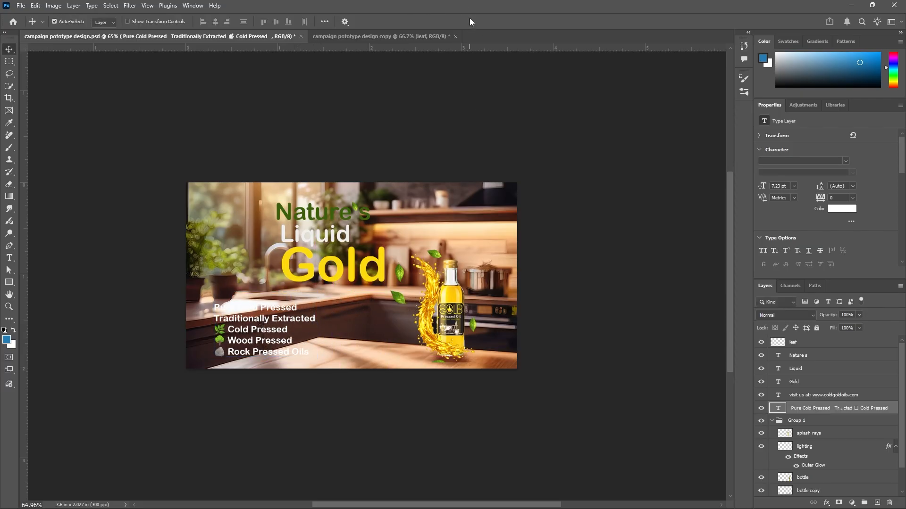
Move the headline text further left, aligning it above the feature list
mouse_move(326, 218)
left_mouse_down()
mouse_move(290, 214)
mouse_move(326, 219)
left_mouse_up()
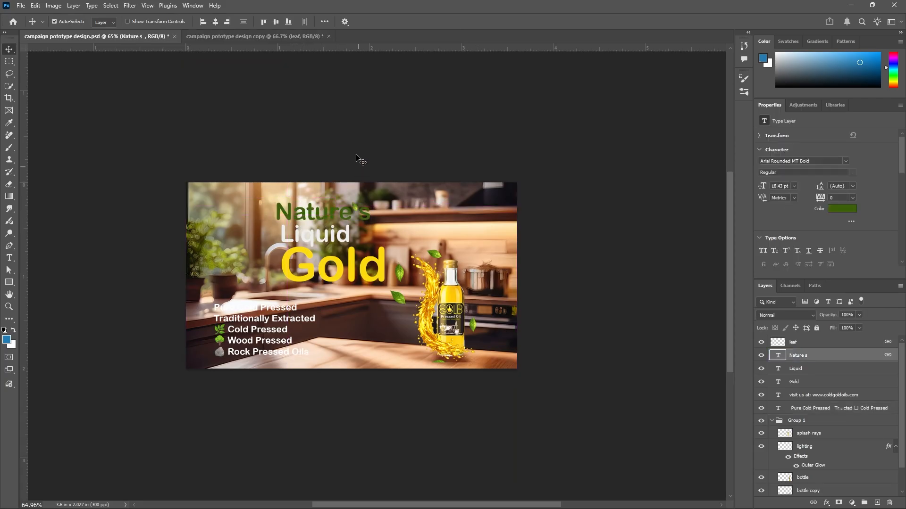
left_click(278, 177)
left_click_drag(278, 176, 272, 270)
left_click(387, 149)
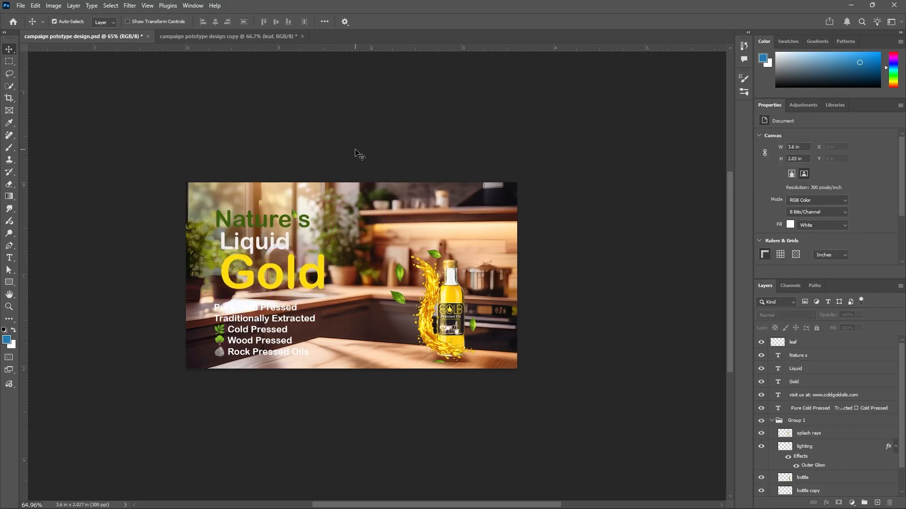
Save a copy of the landscape poster to the Desktop as a JPEG file
left_click(21, 6)
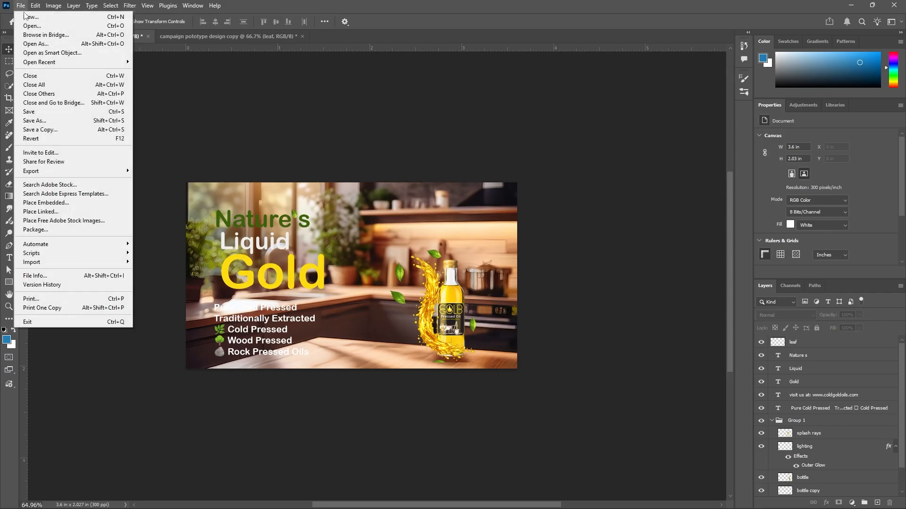
left_click(64, 130)
left_click(85, 200)
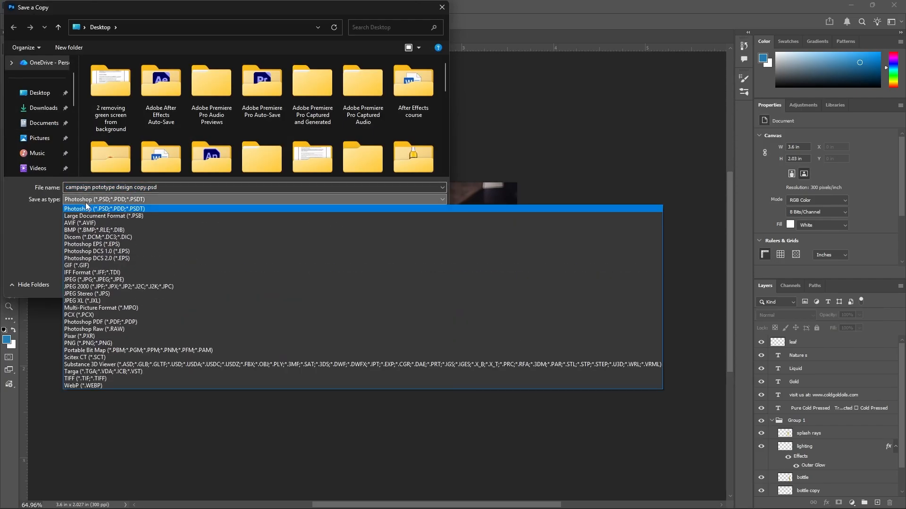
left_click(90, 279)
left_click(163, 187)
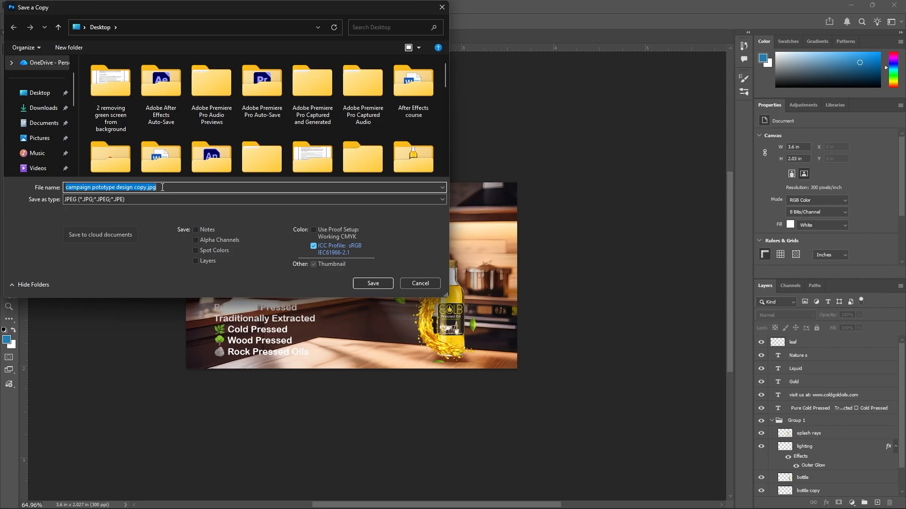
type("16/9")
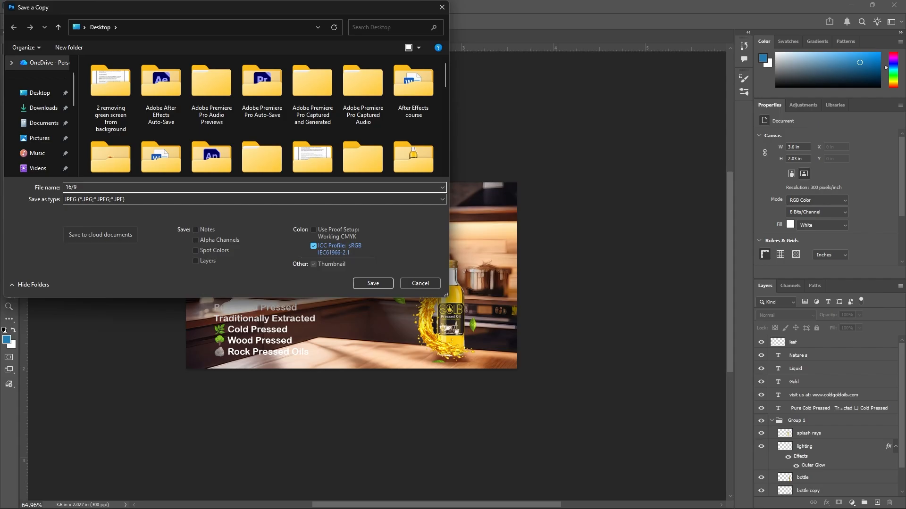
left_click(380, 283)
left_click(511, 259)
type("19")
left_click(372, 283)
key("Return")
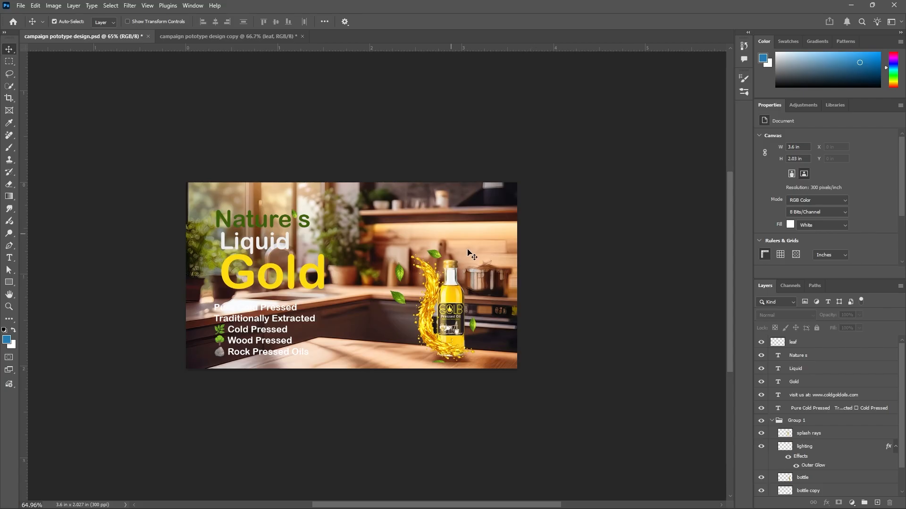
Crop the canvas to a 1080 × 1080 px square with the Crop tool
left_click(11, 100)
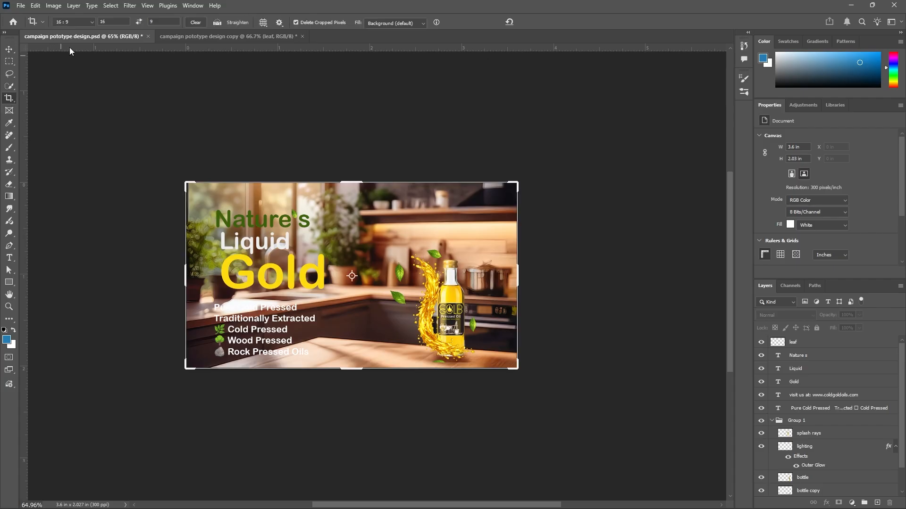
left_click(93, 23)
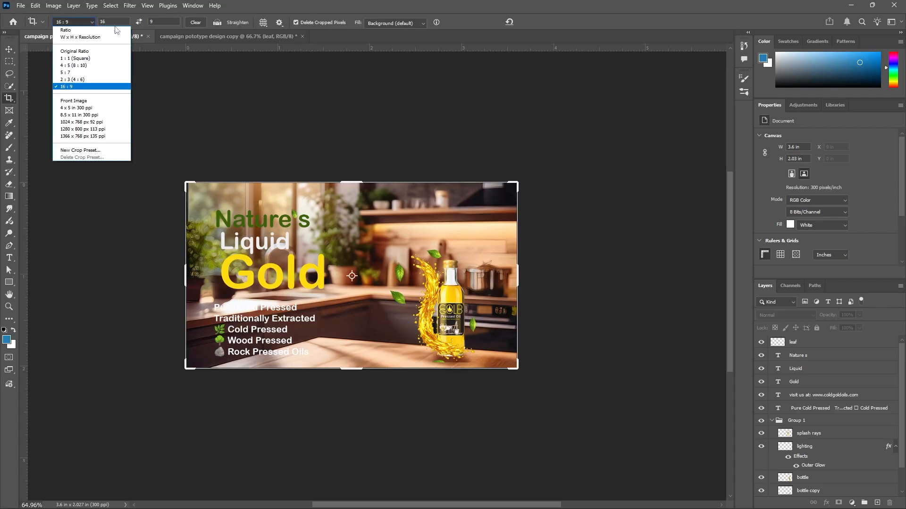
left_click(77, 110)
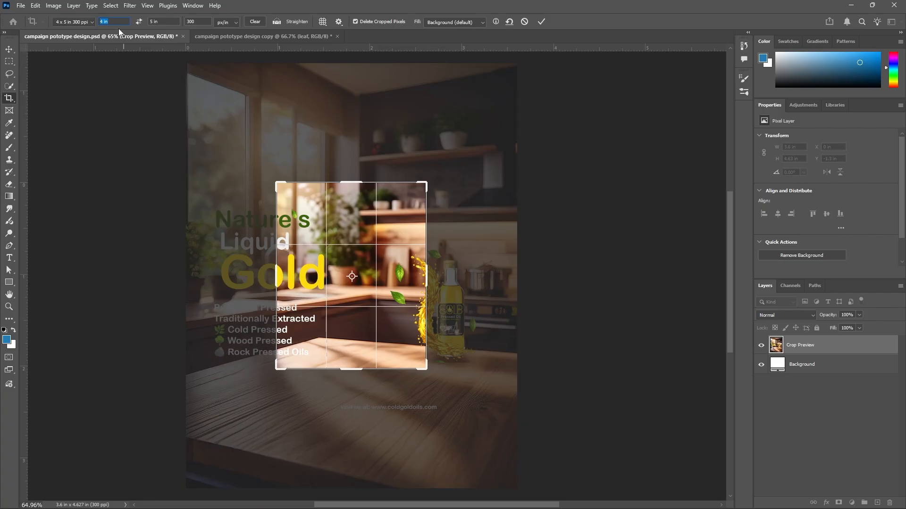
type("10")
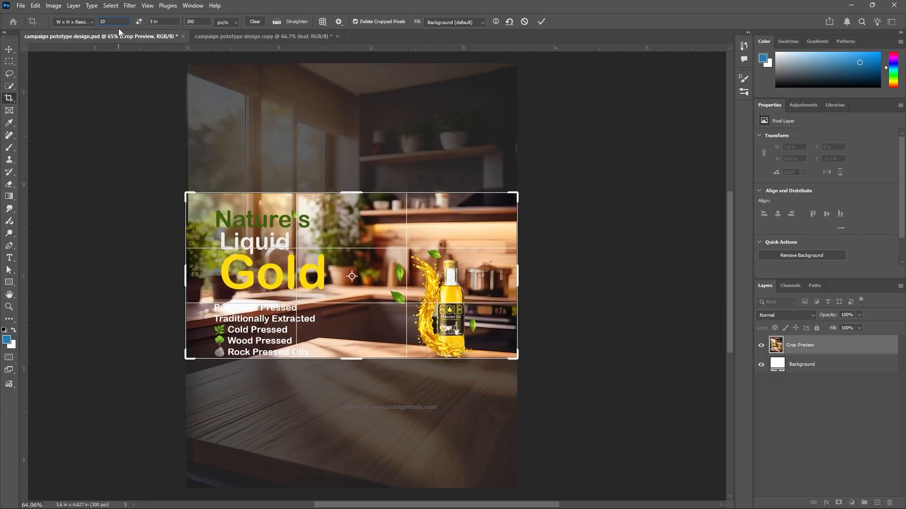
type("80")
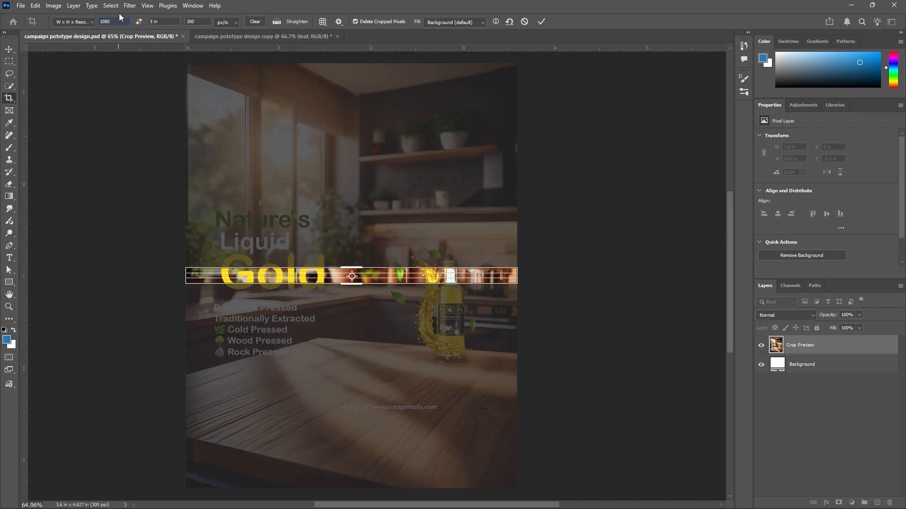
type("pix")
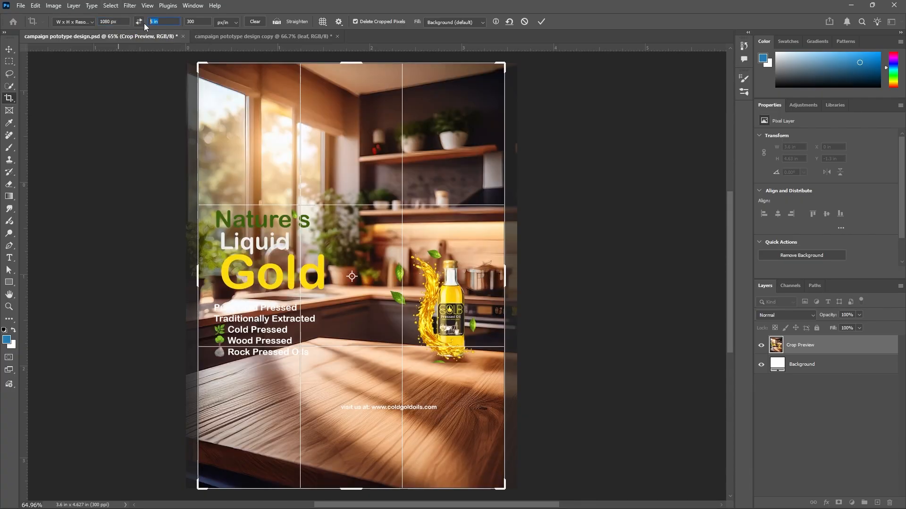
type("1080")
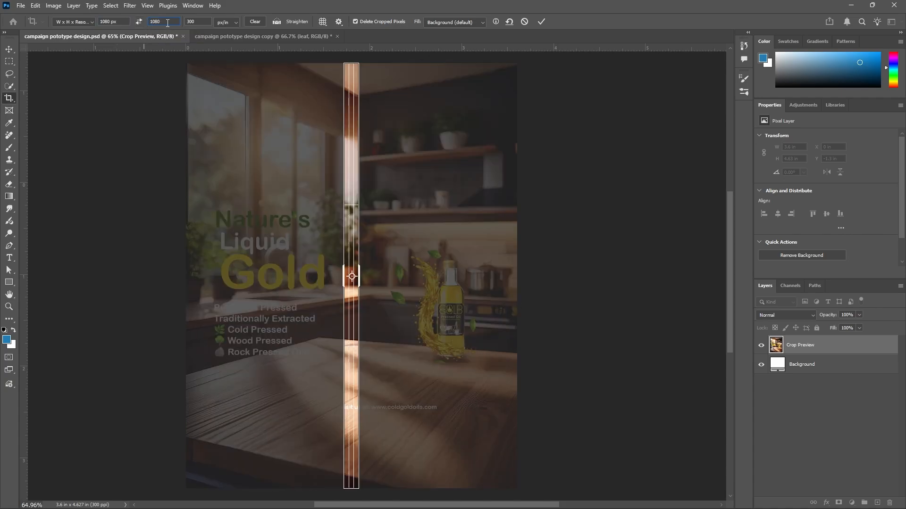
type("p")
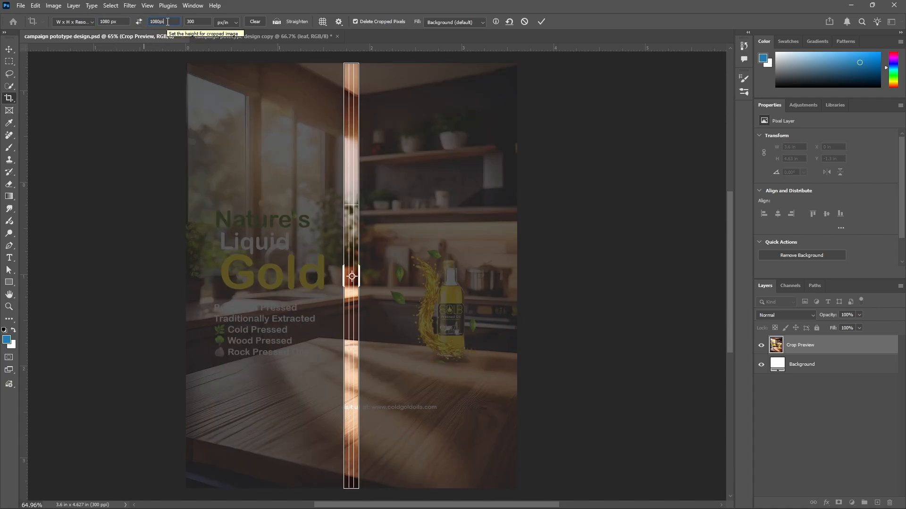
type("x")
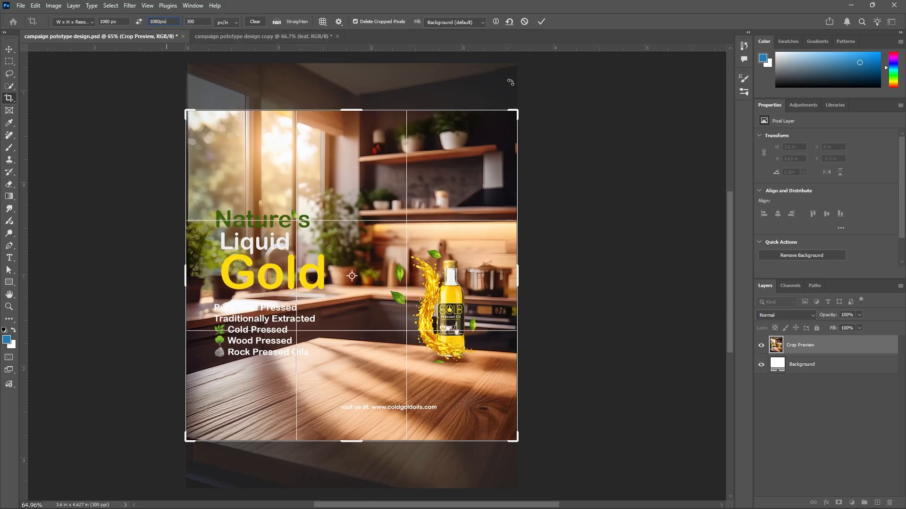
left_click(543, 22)
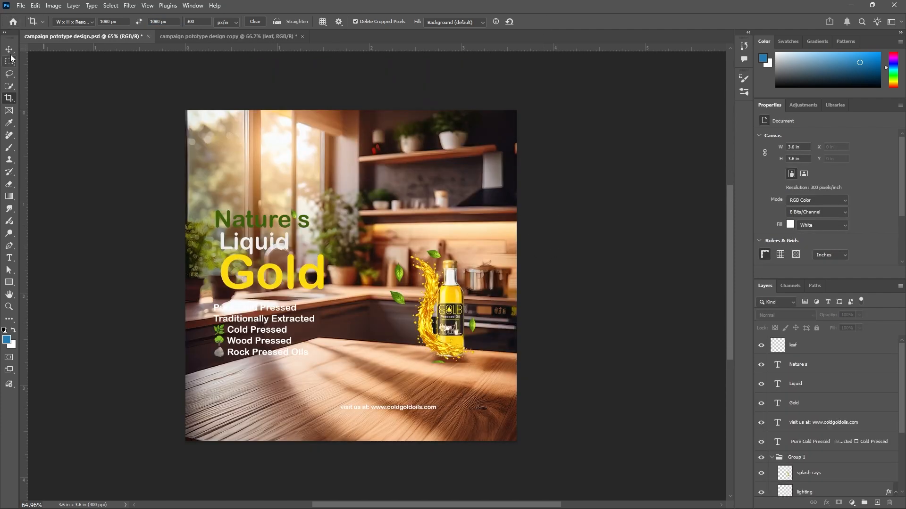
Select the bottle with its splash and enlarge it to about 167%, placing it to the right of the text
key("v")
scroll(559, 243, "down", 1)
left_click_drag(556, 210, 415, 312)
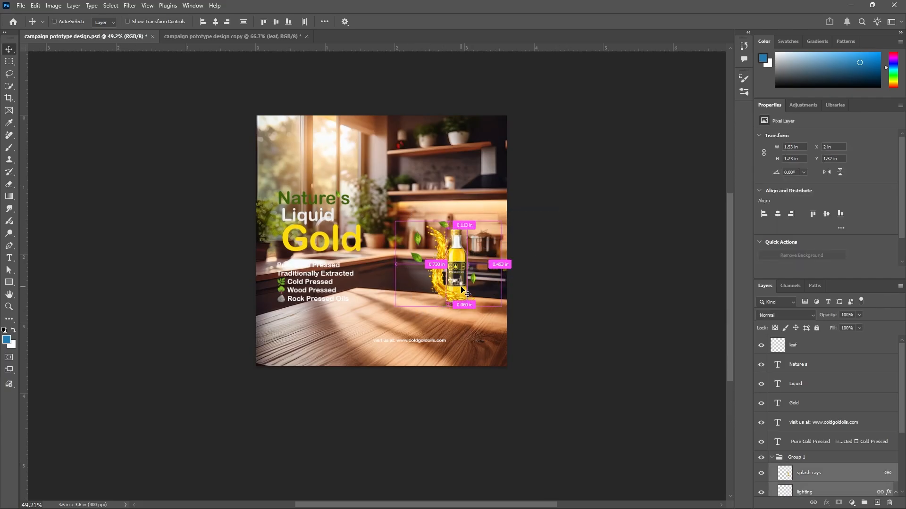
key("ctrl+t")
left_click_drag(503, 309, 573, 365)
left_click_drag(493, 335, 437, 319)
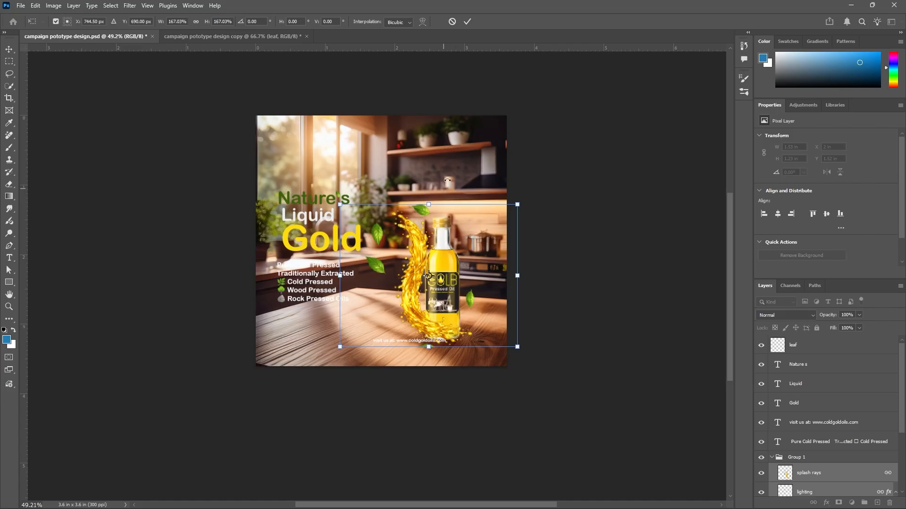
left_click(466, 22)
left_click(685, 206)
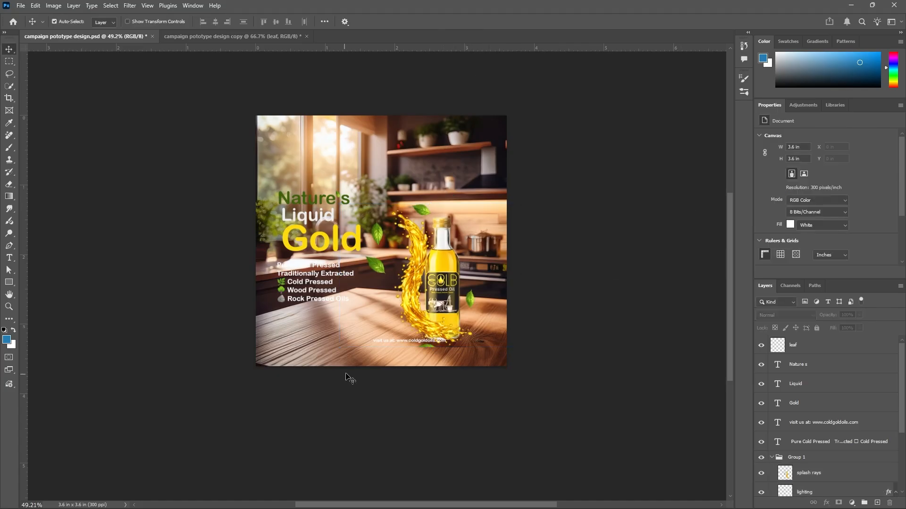
Enlarge the website text to about twice its size and stretch it along the bottom edge
scroll(410, 346, "up", 2)
left_click(410, 342)
left_click_drag(413, 347, 466, 369)
key("ctrl+t")
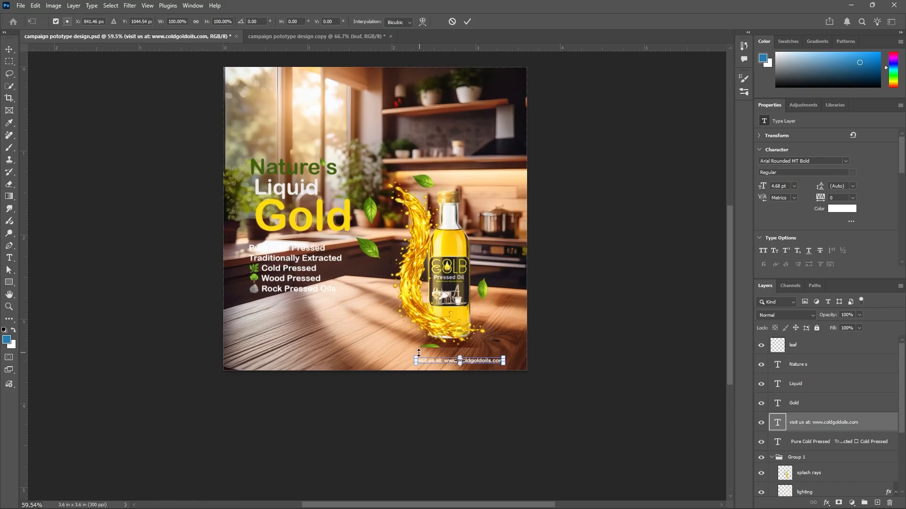
left_click_drag(416, 357, 327, 352)
left_click_drag(461, 362, 472, 361)
left_click(468, 23)
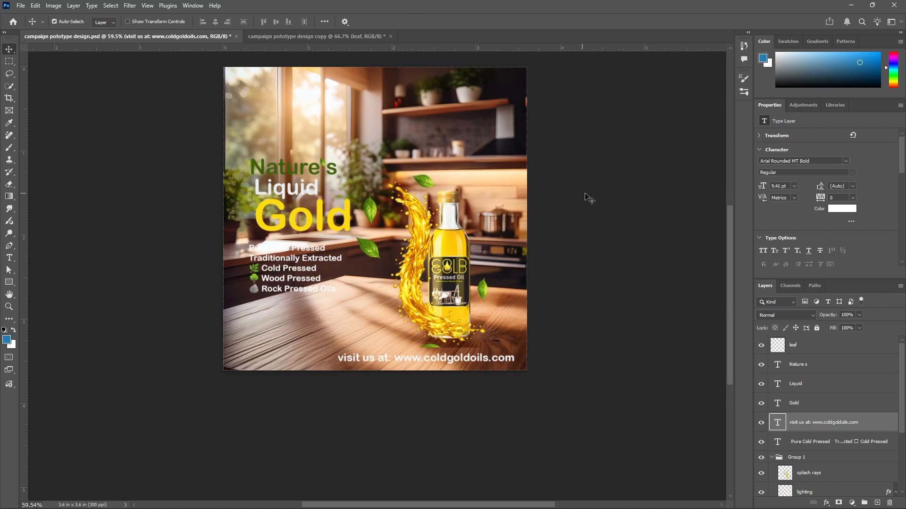
Select the headline and feature list together and enlarge them to about 128%
left_click(575, 212)
scroll(317, 360, "down", 4)
scroll(284, 313, "up", 3)
left_click_drag(233, 170, 306, 323)
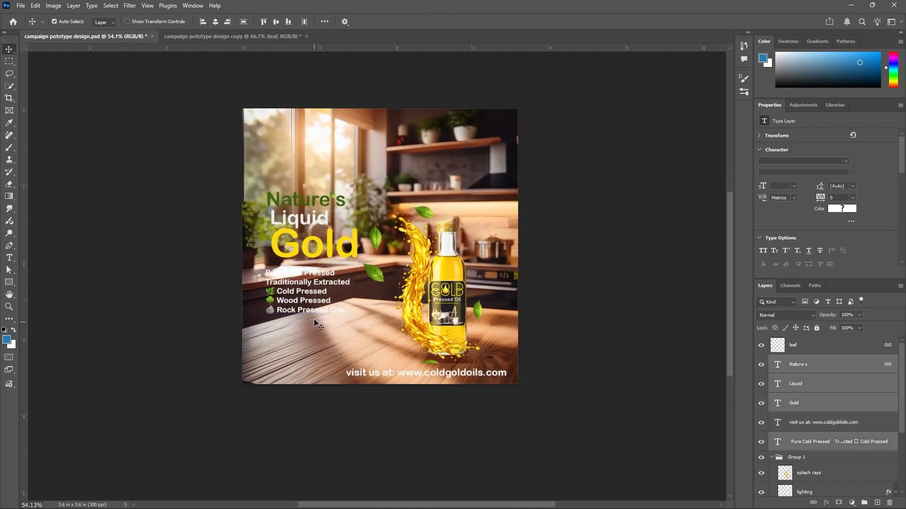
key("ctrl+t")
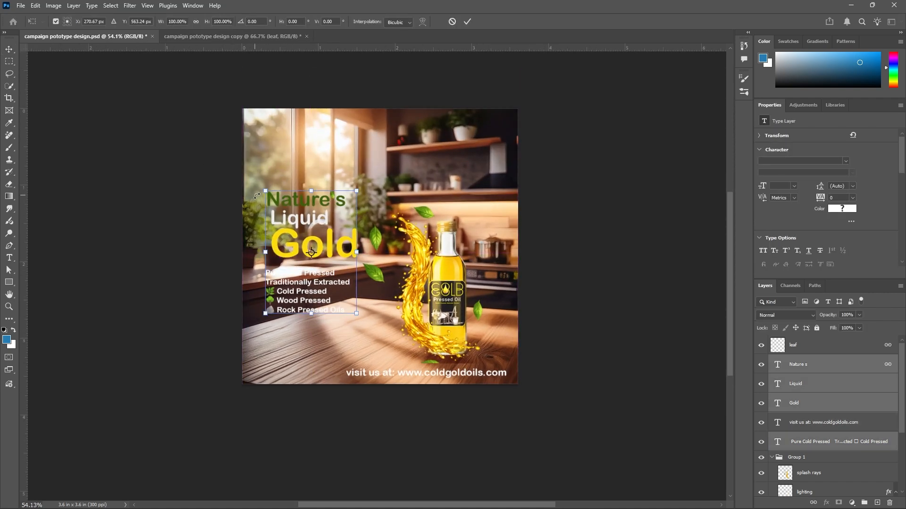
left_click_drag(267, 191, 240, 157)
left_click_drag(322, 242, 334, 282)
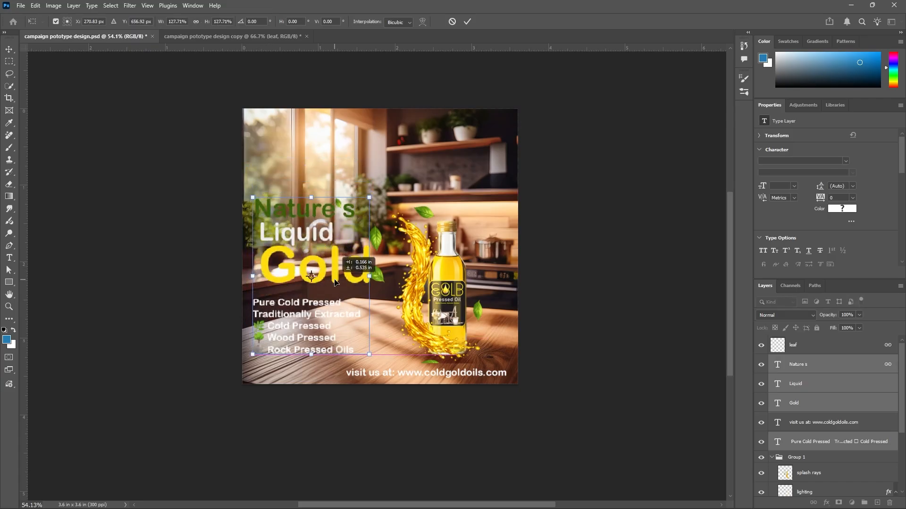
mouse_move(335, 282)
left_mouse_down()
mouse_move(336, 267)
mouse_move(336, 283)
left_mouse_up()
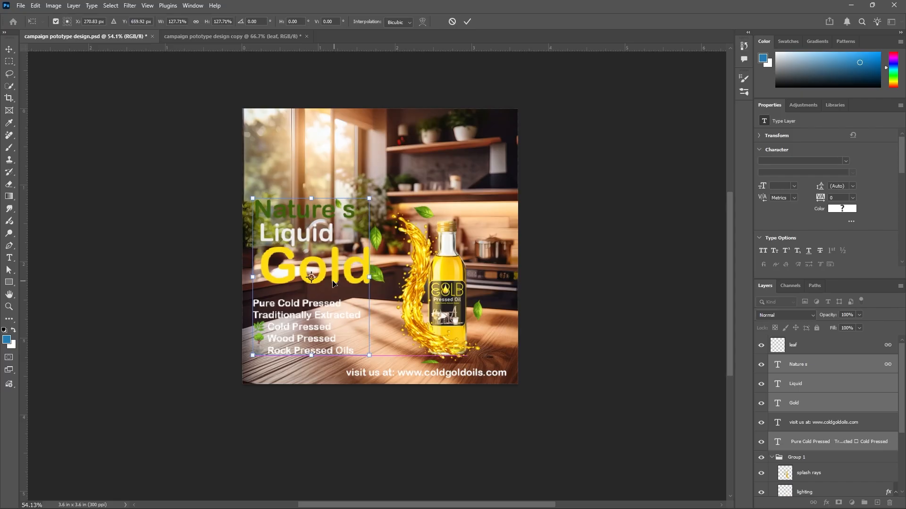
left_click(467, 21)
left_click(632, 194)
scroll(517, 279, "down", 3)
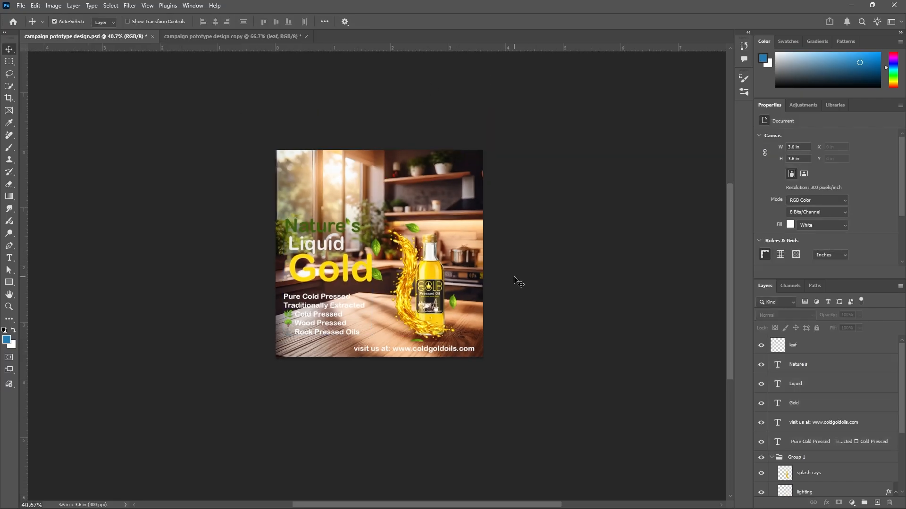
scroll(514, 283, "up", 2)
left_click(286, 225)
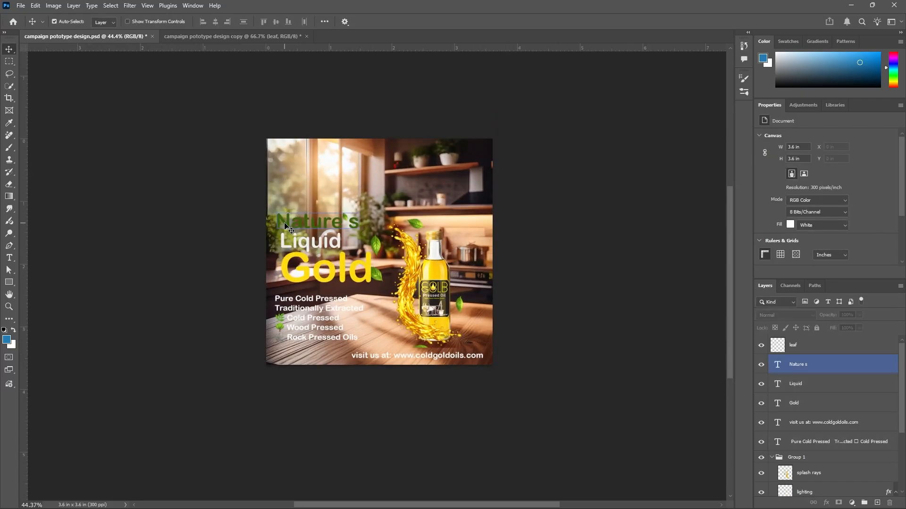
left_click_drag(287, 225, 287, 191)
key("ctrl+z")
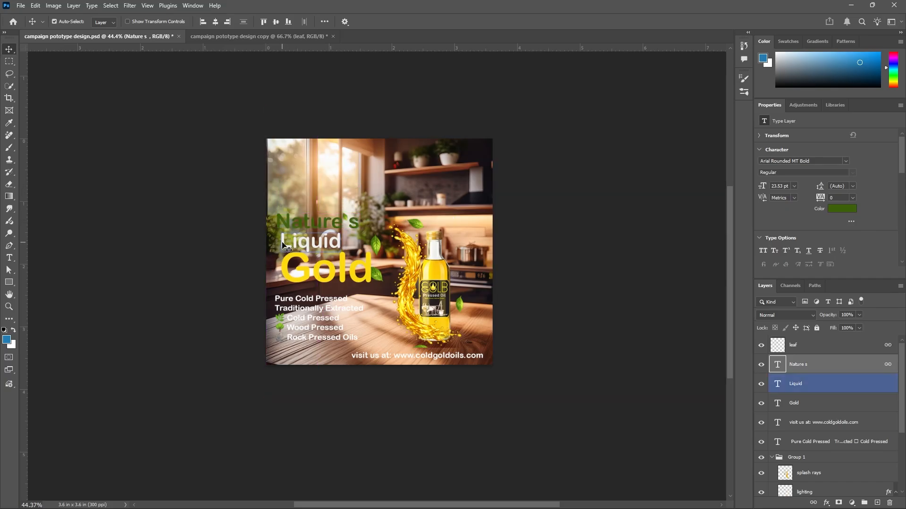
Move the Liquid and Gold headline lines upward, tightening the headline under Nature's
left_click(283, 244, "shift")
left_click(283, 255, "shift")
mouse_move(283, 255)
left_mouse_down()
mouse_move(289, 198)
mouse_move(358, 193)
mouse_move(285, 219)
mouse_move(288, 244)
left_mouse_up()
left_click(216, 256)
left_click(283, 231)
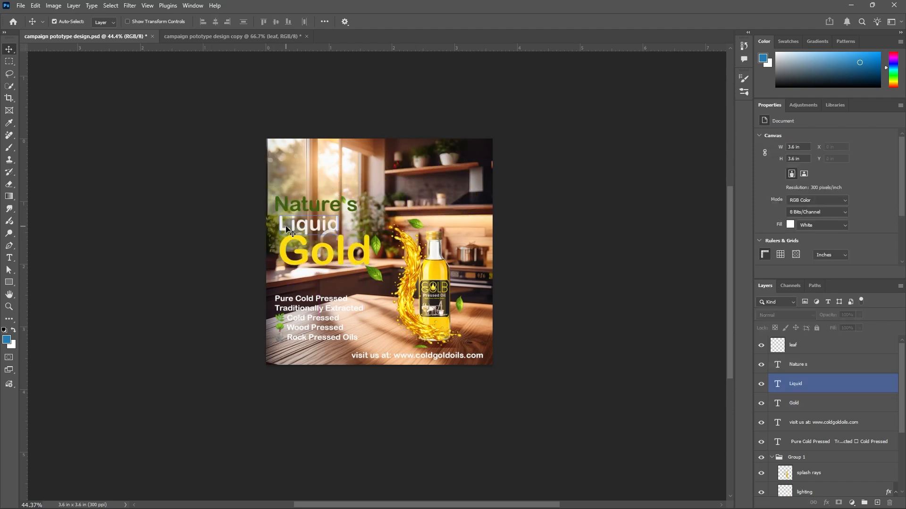
left_click(291, 266)
left_click_drag(291, 266, 290, 266)
left_click(202, 269)
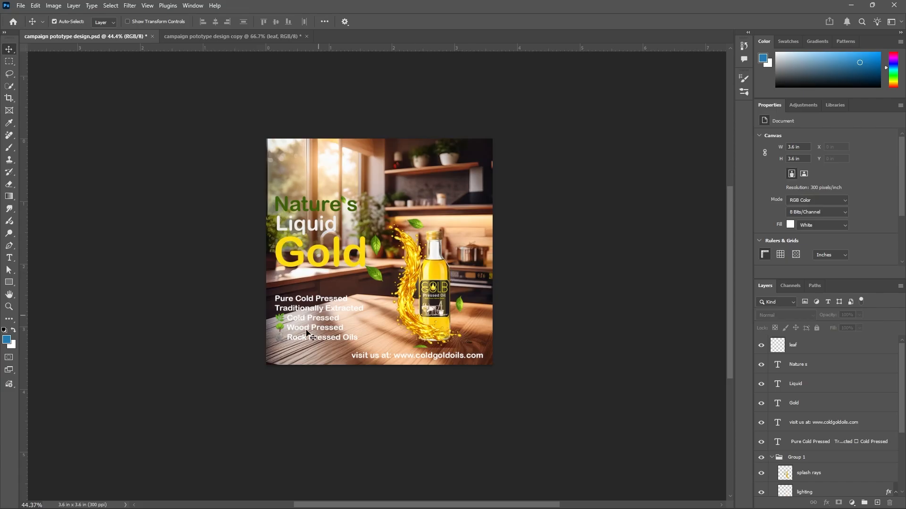
scroll(429, 333, "up", 1)
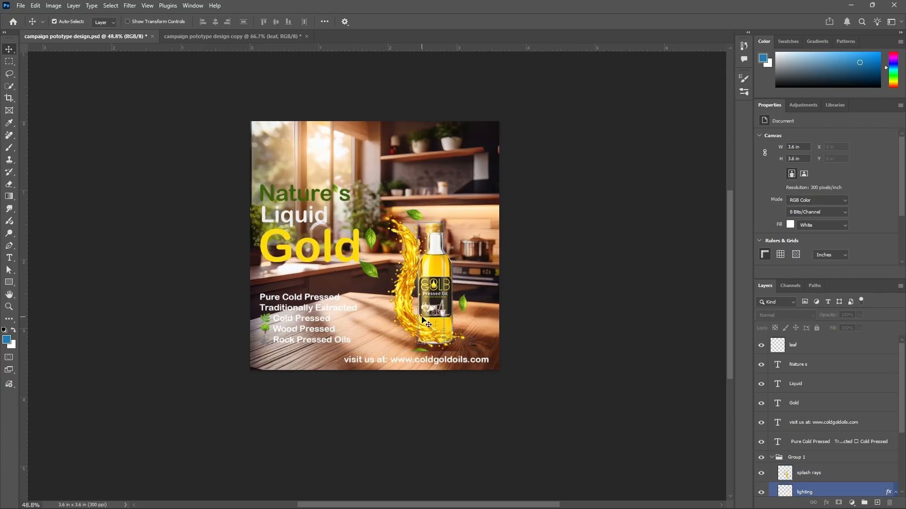
Save a copy of the design as a JPEG file named 1080 and 1080 on the Desktop
left_click(21, 6)
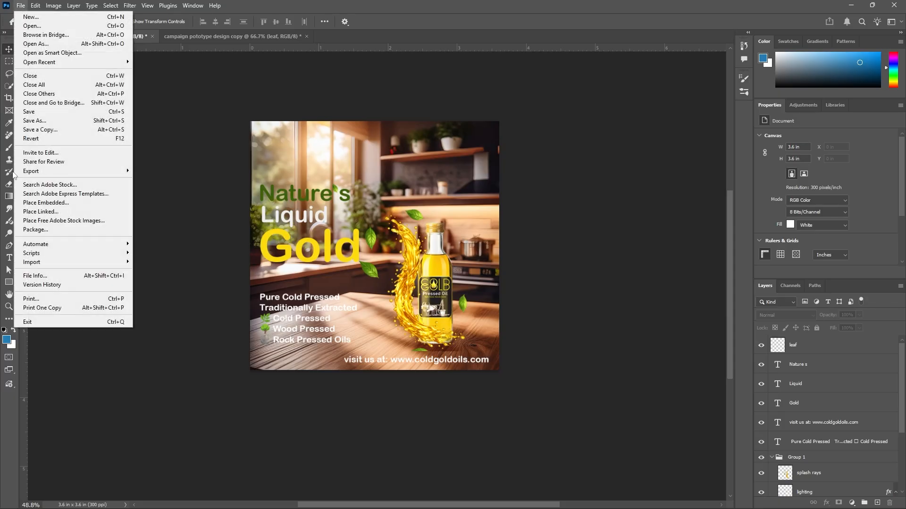
left_click(40, 130)
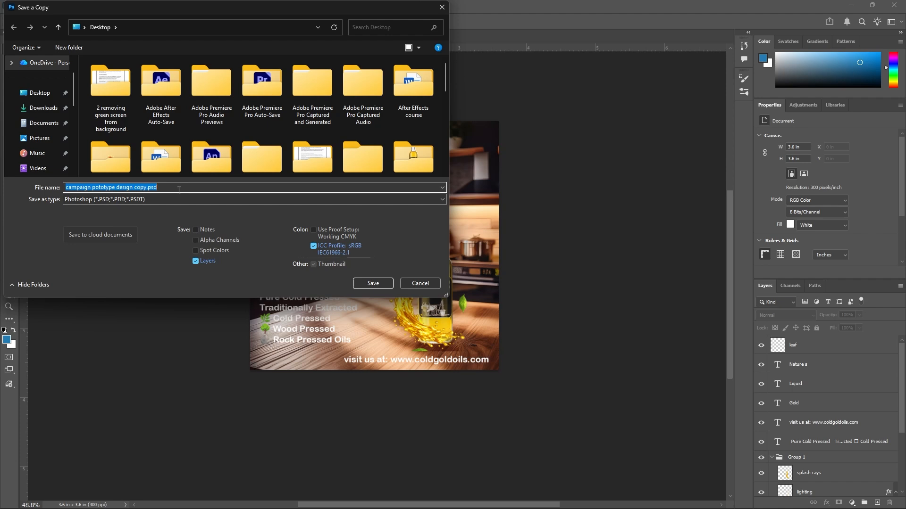
type("10")
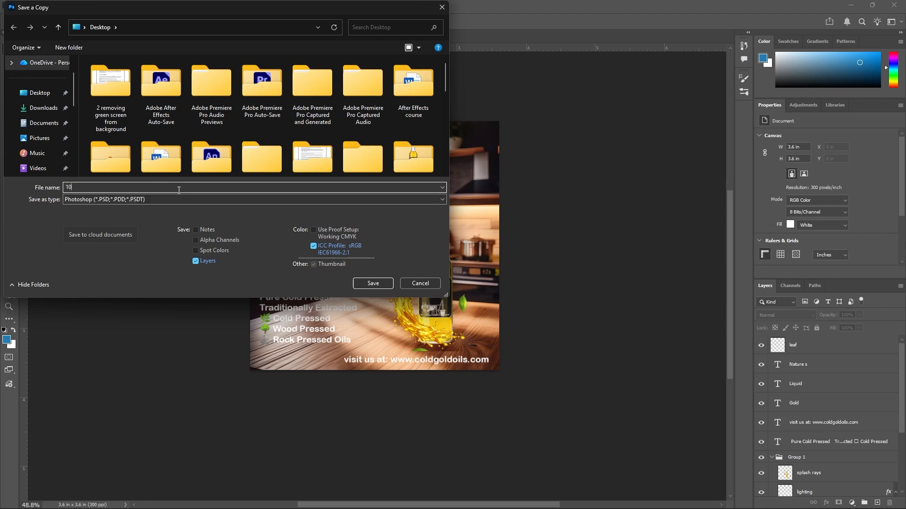
type("80 and 1080")
left_click(152, 200)
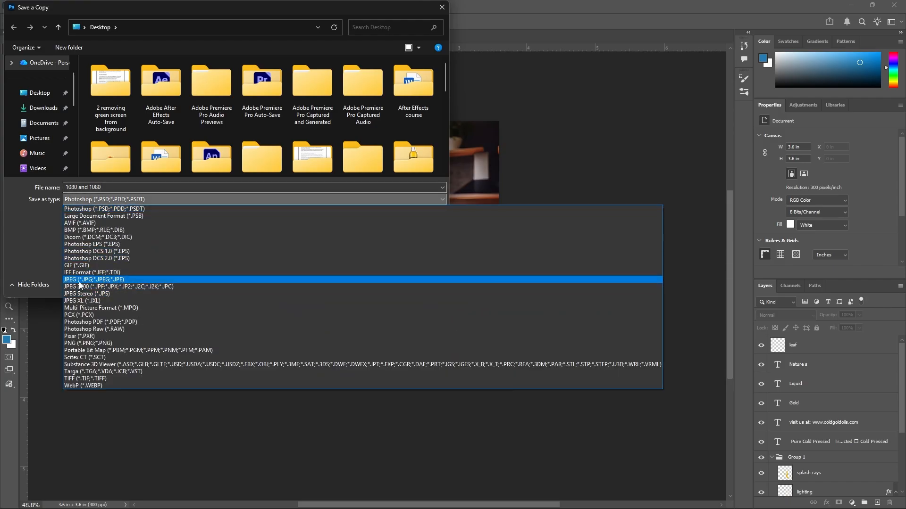
left_click(81, 280)
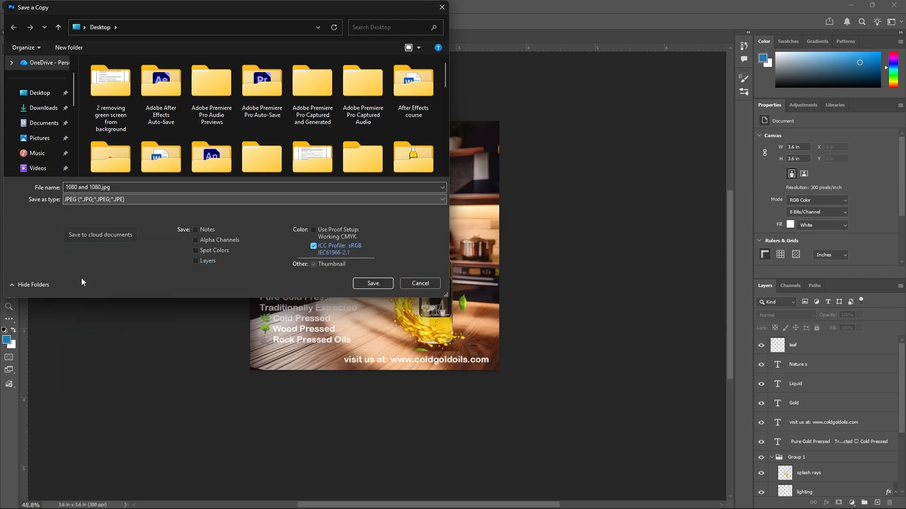
left_click(376, 285)
left_click(502, 134)
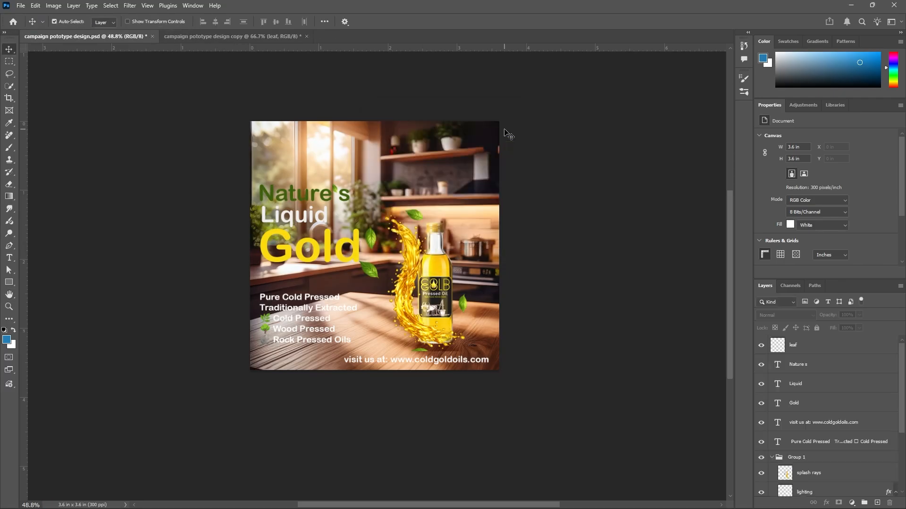
Minimize the open windows and move the exported JPEGs and the ChatGPT image into New folder on the desktop
left_click(851, 9)
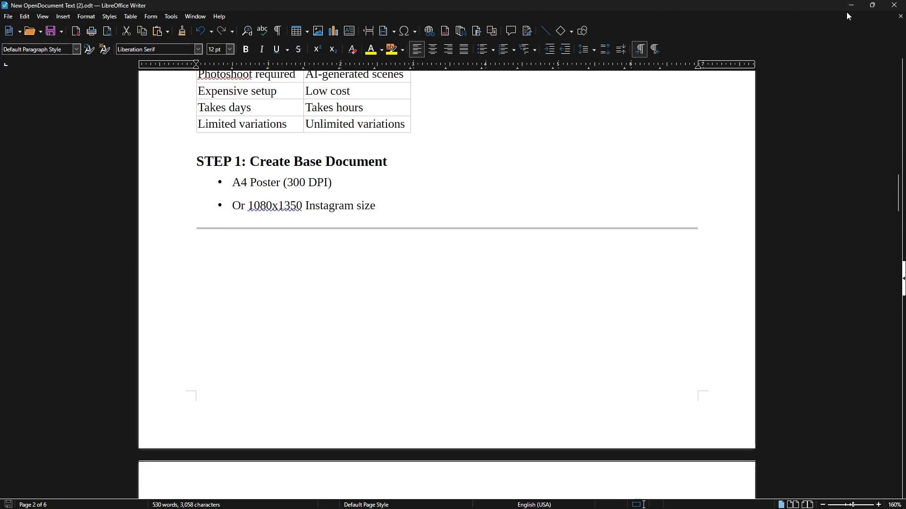
left_click(847, 11)
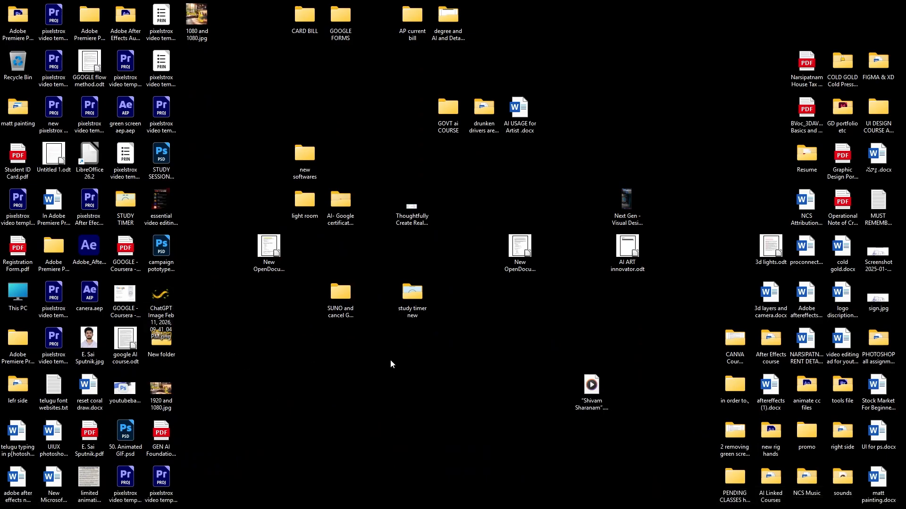
left_click_drag(162, 344, 267, 347)
left_click_drag(159, 308, 269, 344)
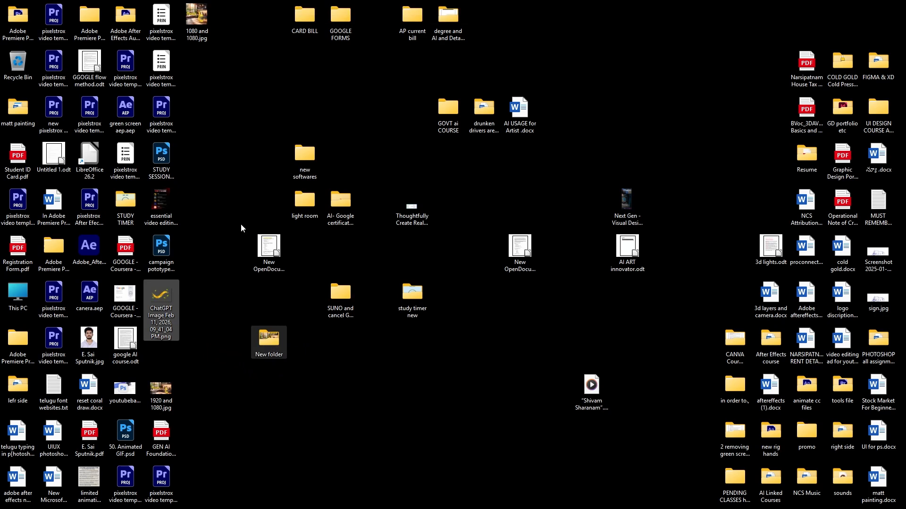
left_click_drag(198, 25, 269, 344)
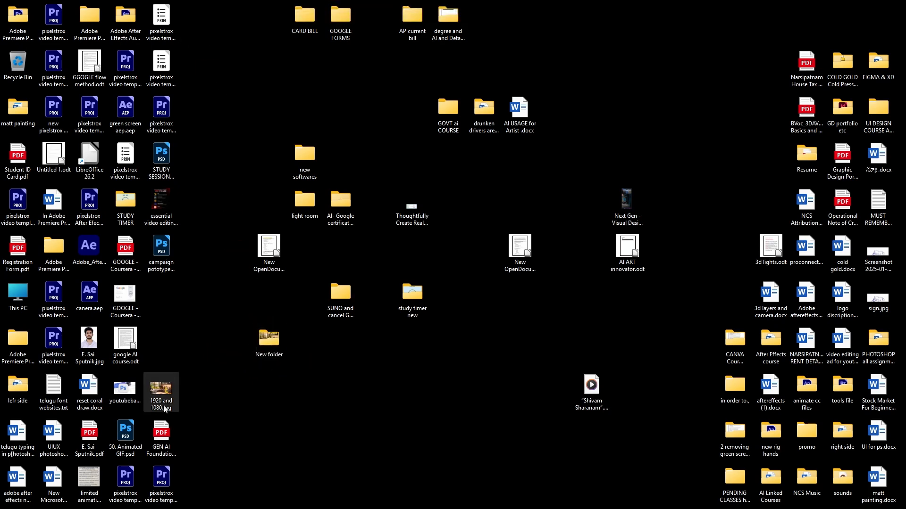
left_click_drag(161, 390, 270, 346)
Open New folder and delete the ChatGPT image PNG from it
double_click(270, 344)
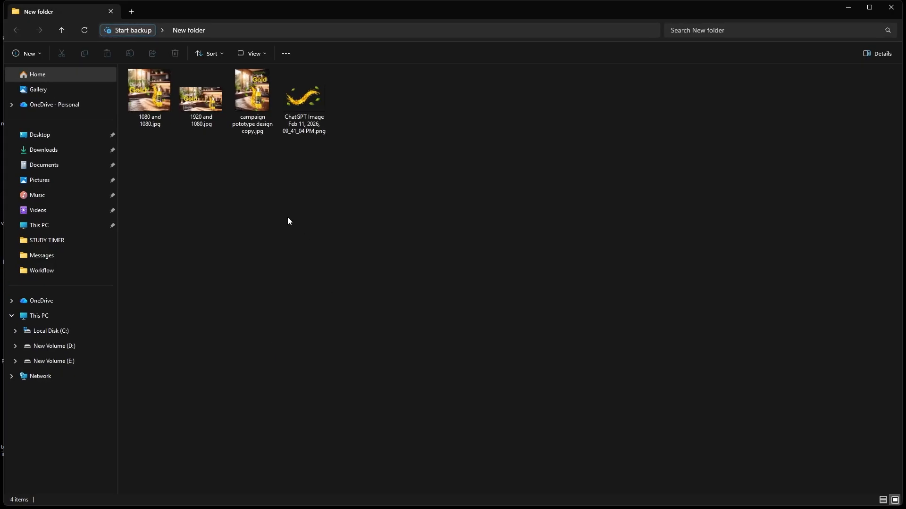
left_click(302, 118)
key("Delete")
left_click(483, 282)
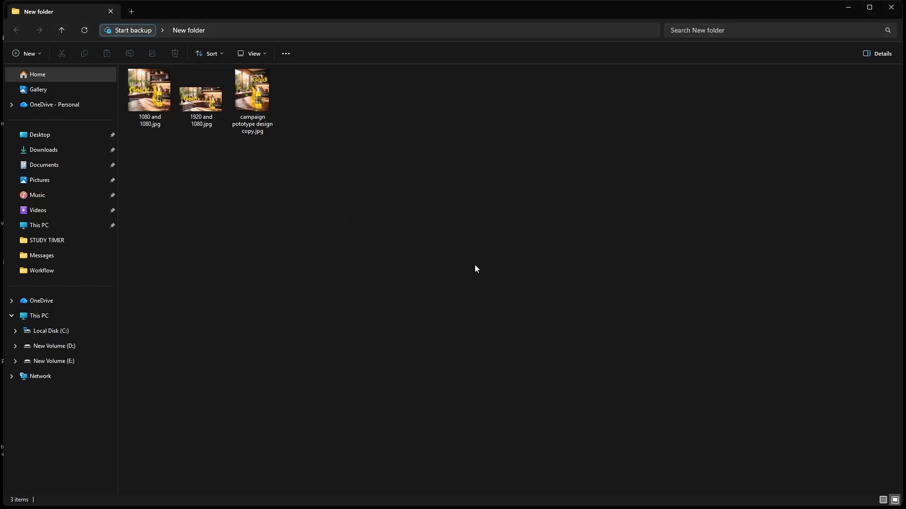
Open the 1080 and 1080 JPEG and browse through the exported poster versions in the image viewer
double_click(152, 115)
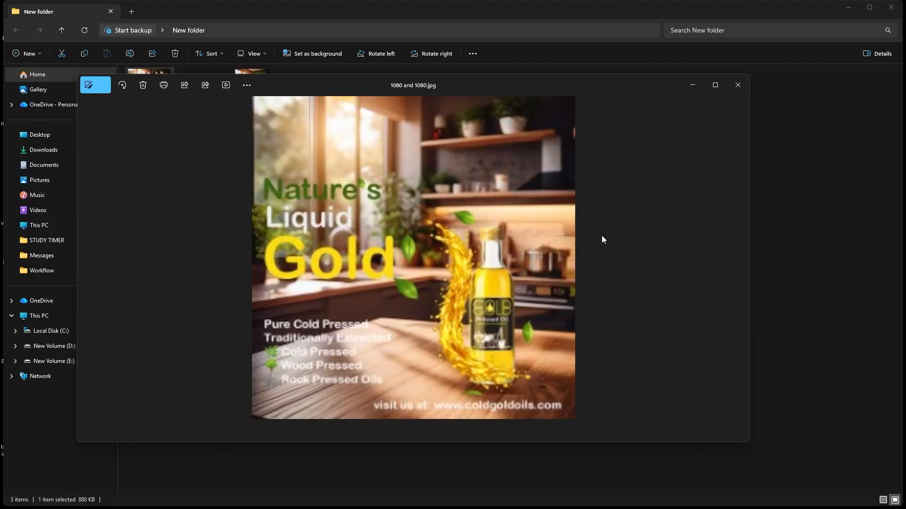
left_click(716, 86)
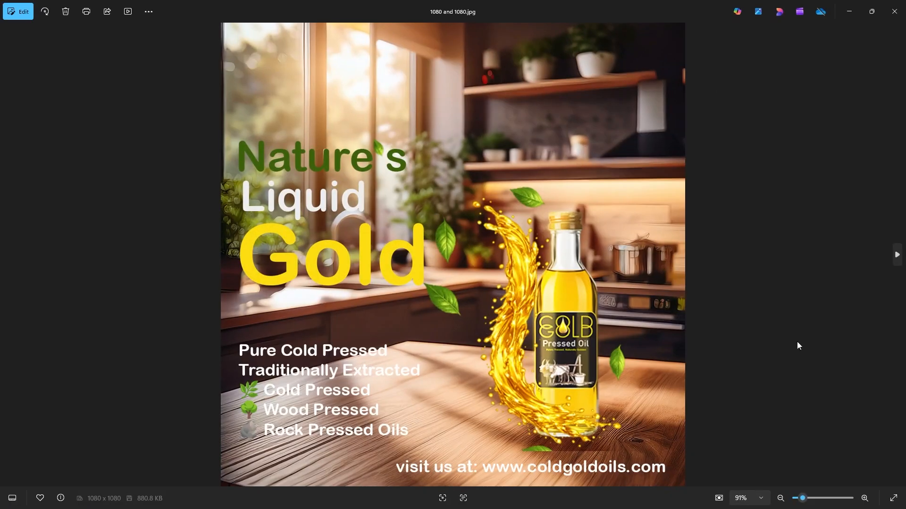
left_click(897, 255)
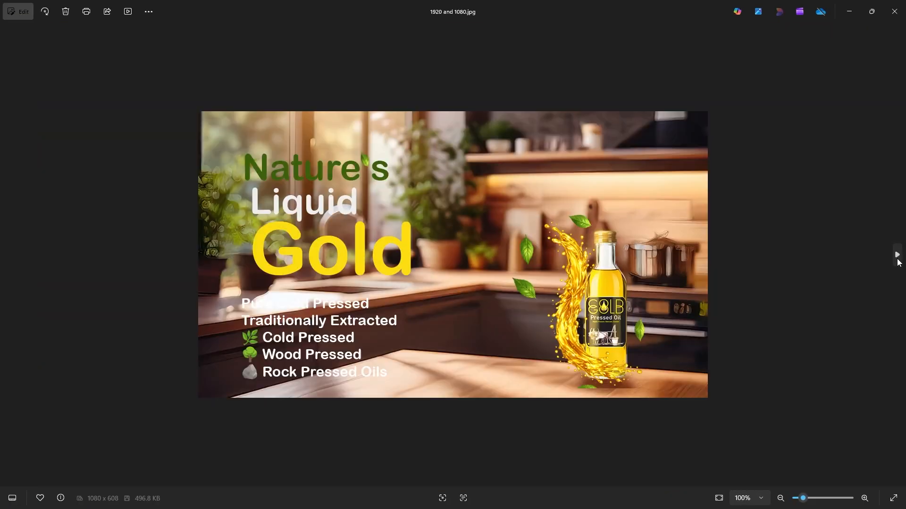
left_click(896, 255)
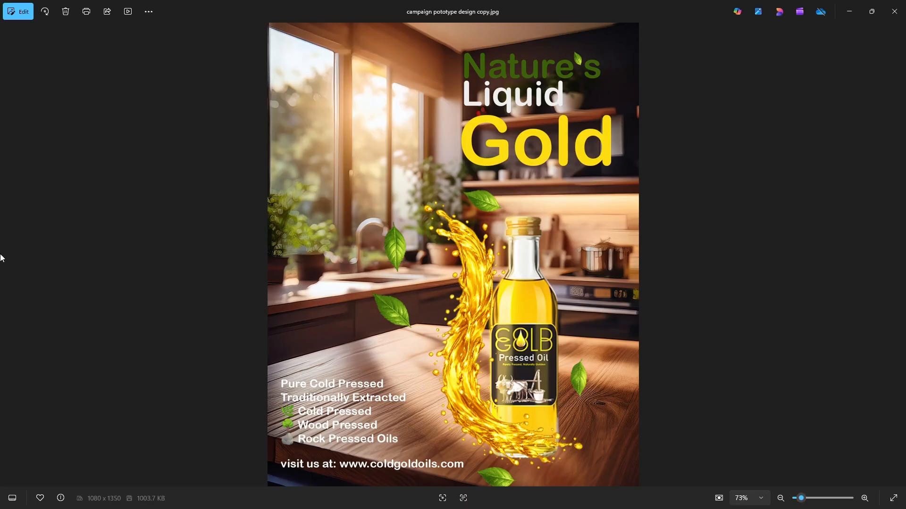
left_click(10, 256)
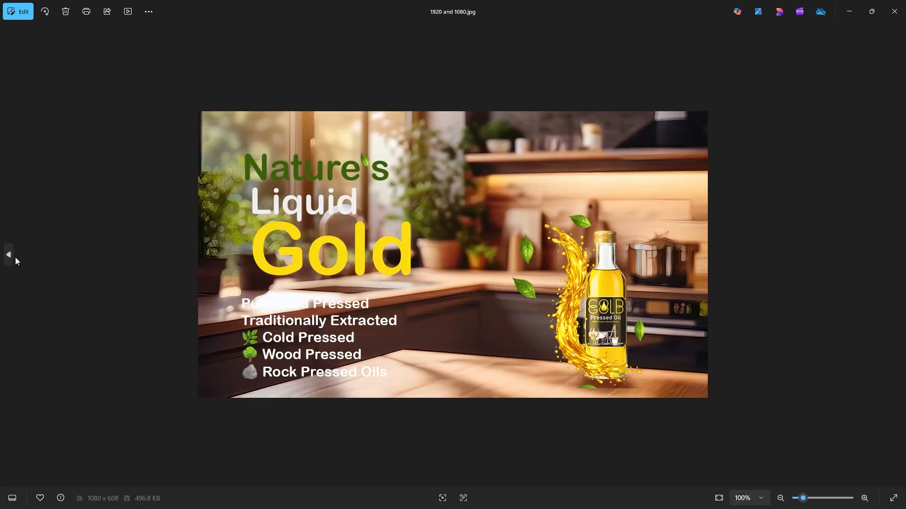
left_click(11, 264)
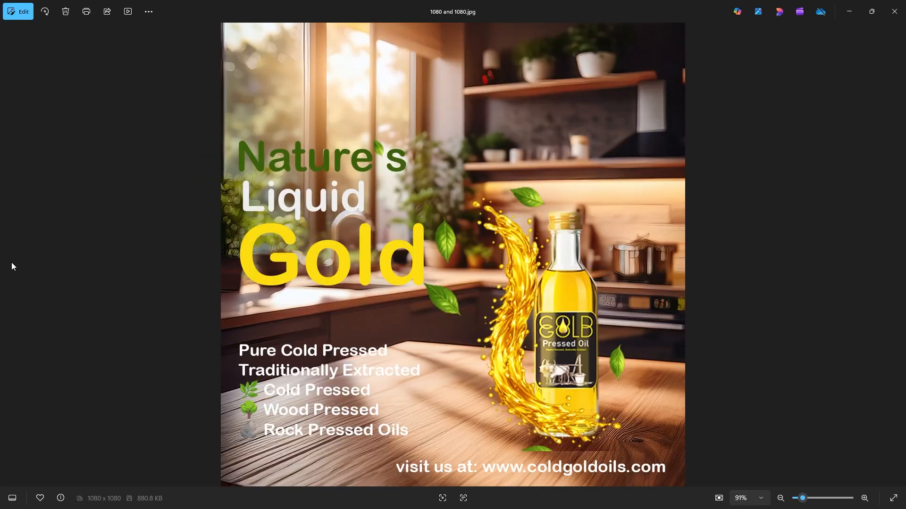